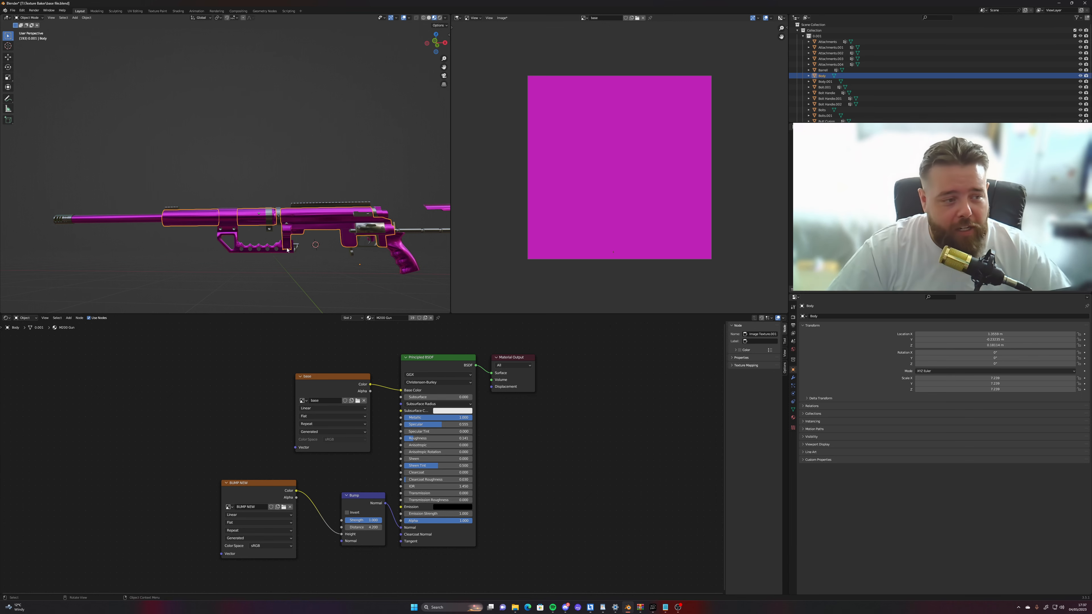
Step: Examine the rifle model from a distance and up close around the front of its body
middle_click_drag(325, 249, 261, 218, "shift")
scroll(282, 237, "down", 2)
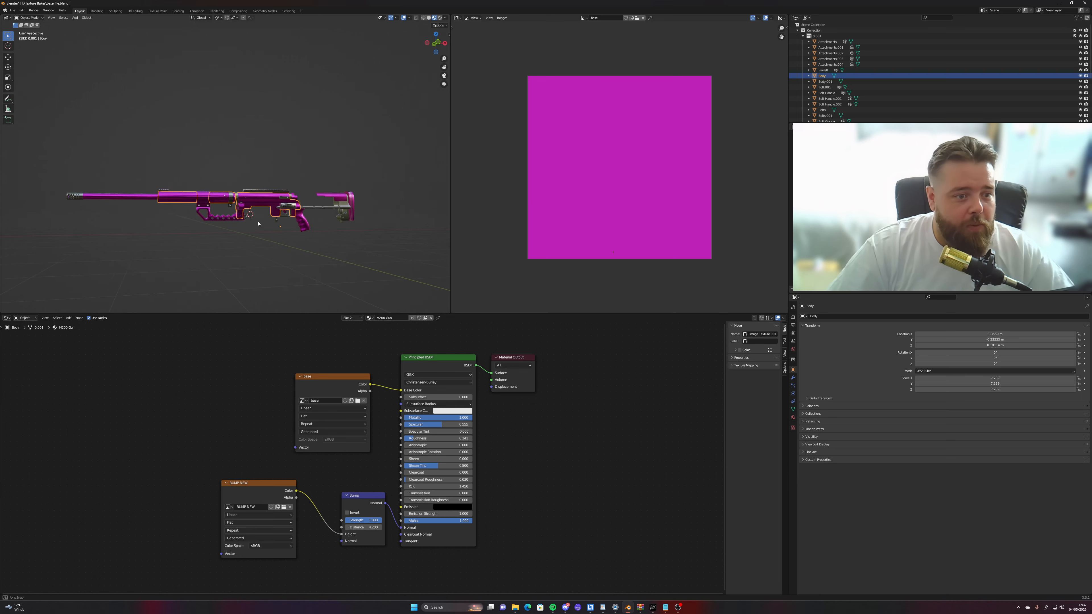
scroll(265, 212, "up", 4)
scroll(296, 229, "up", 5)
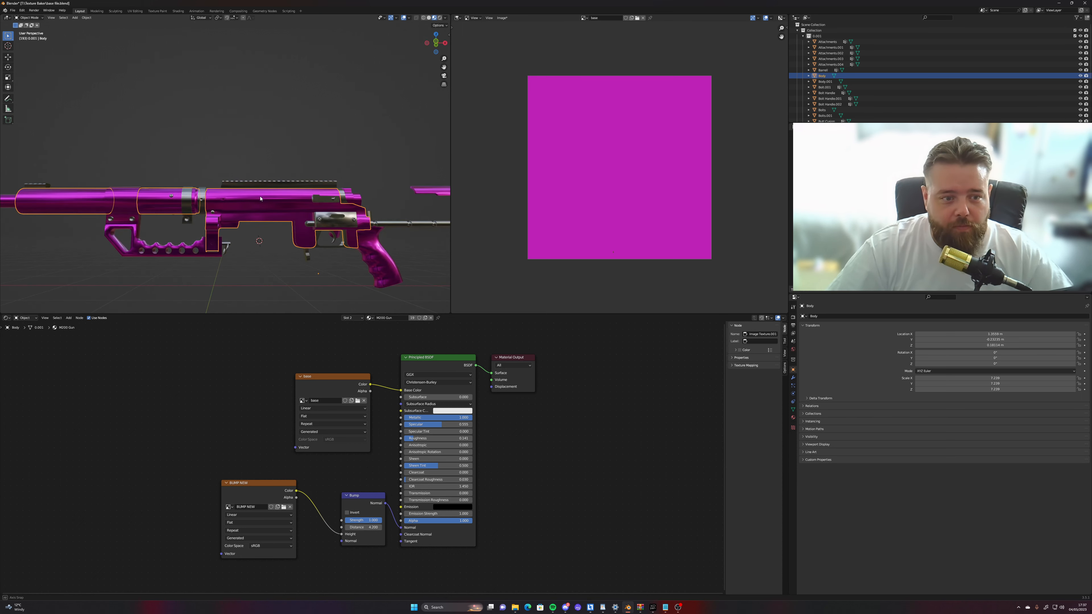
scroll(303, 229, "down", 4, "shift")
scroll(259, 174, "up", 6)
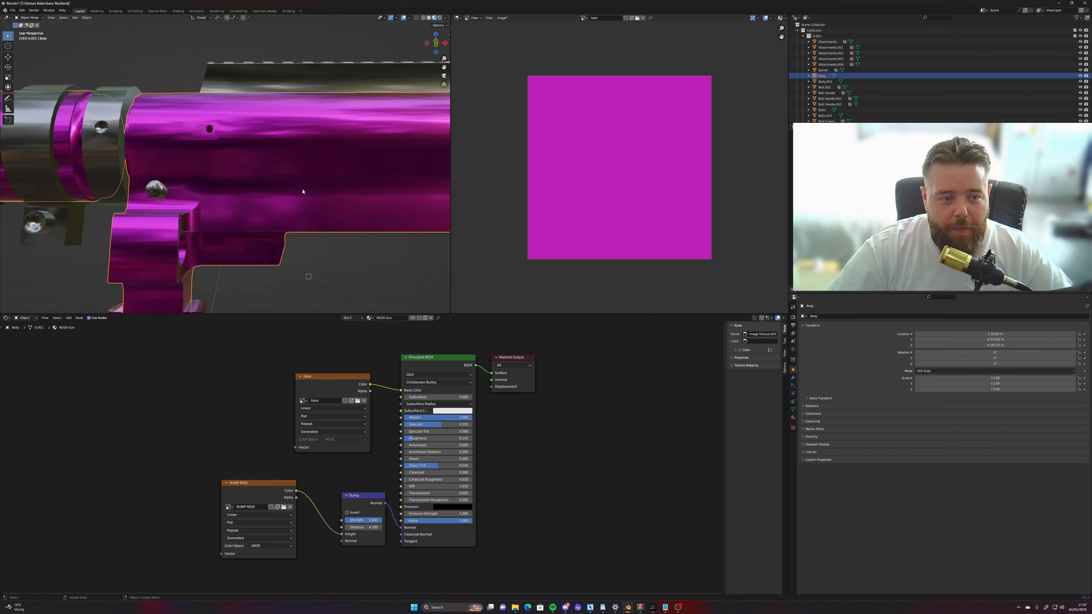
scroll(254, 170, "down", 5)
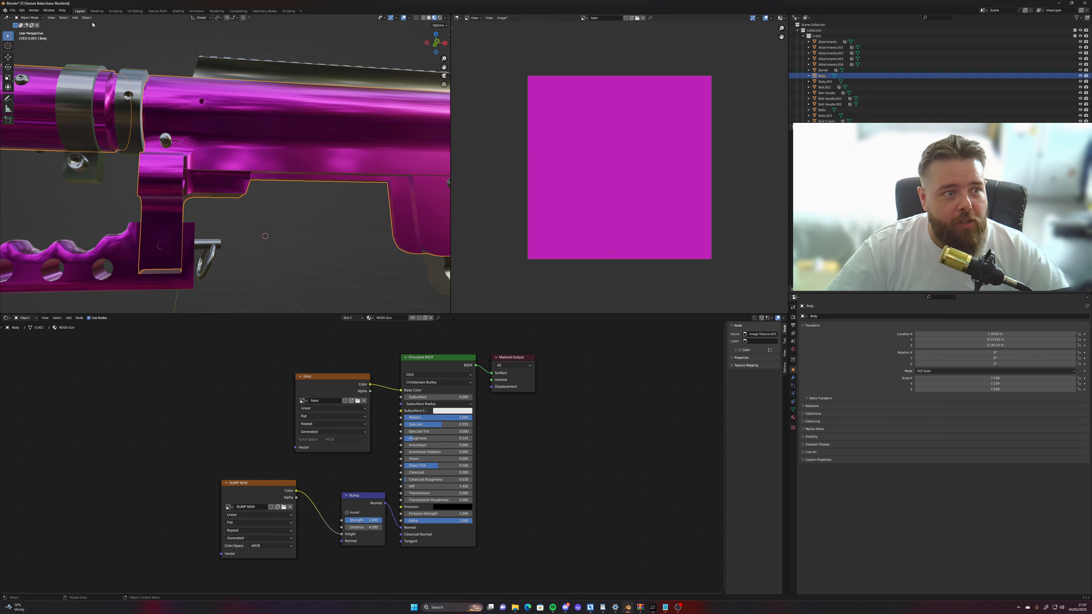
Step: Switch to the Texture Paint workspace and bring the rifle's body closer in view
left_click(157, 11)
middle_click_drag(344, 129, 320, 81)
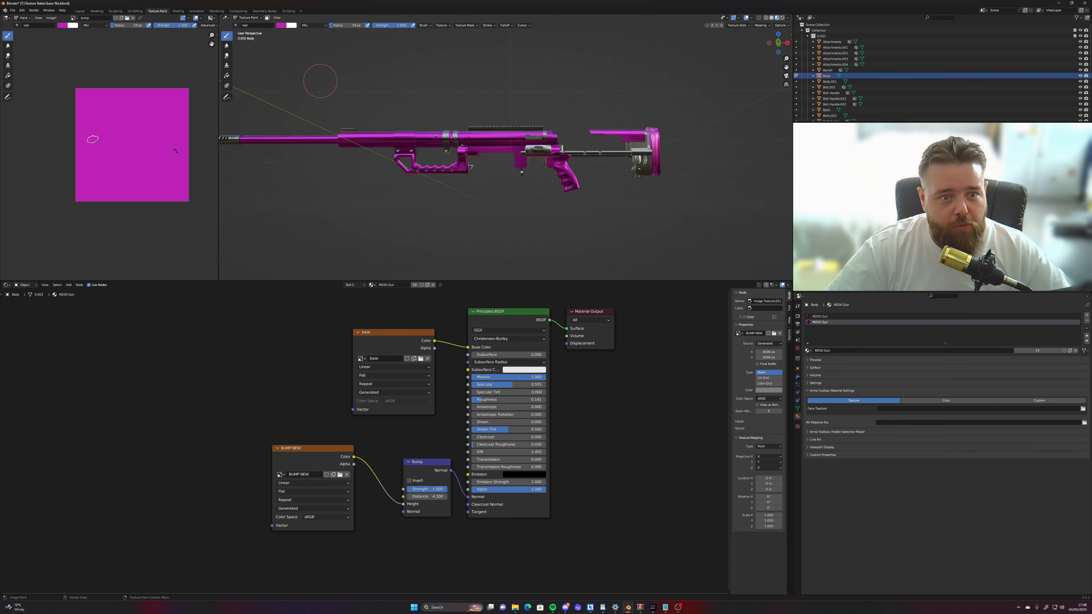
scroll(314, 81, "up", 2)
scroll(128, 112, "up", 2)
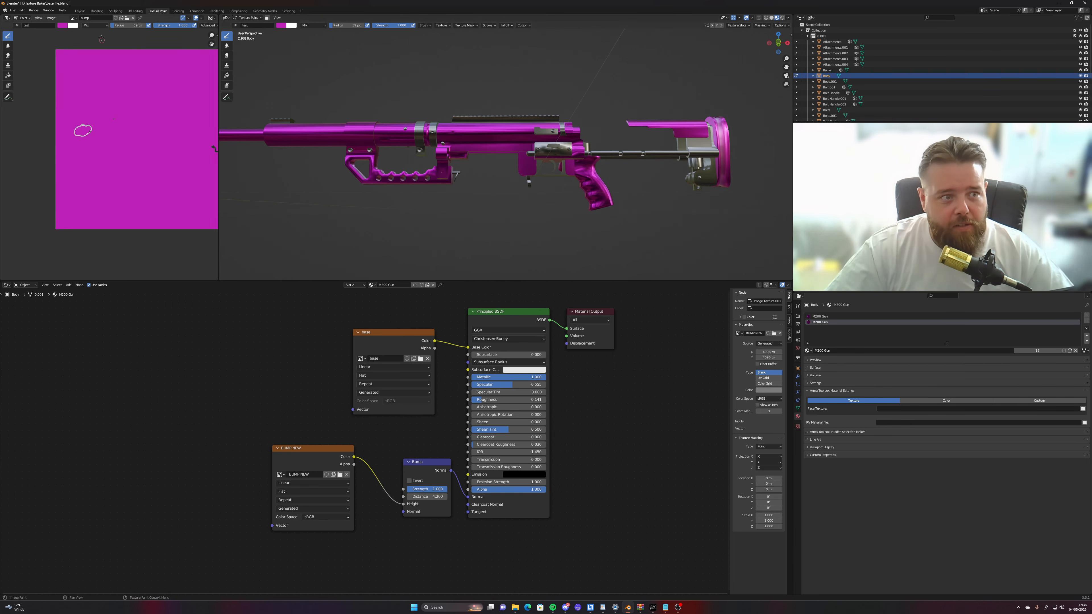
Step: Display the base image in the image editor and fit the whole texture in view
left_click(75, 18)
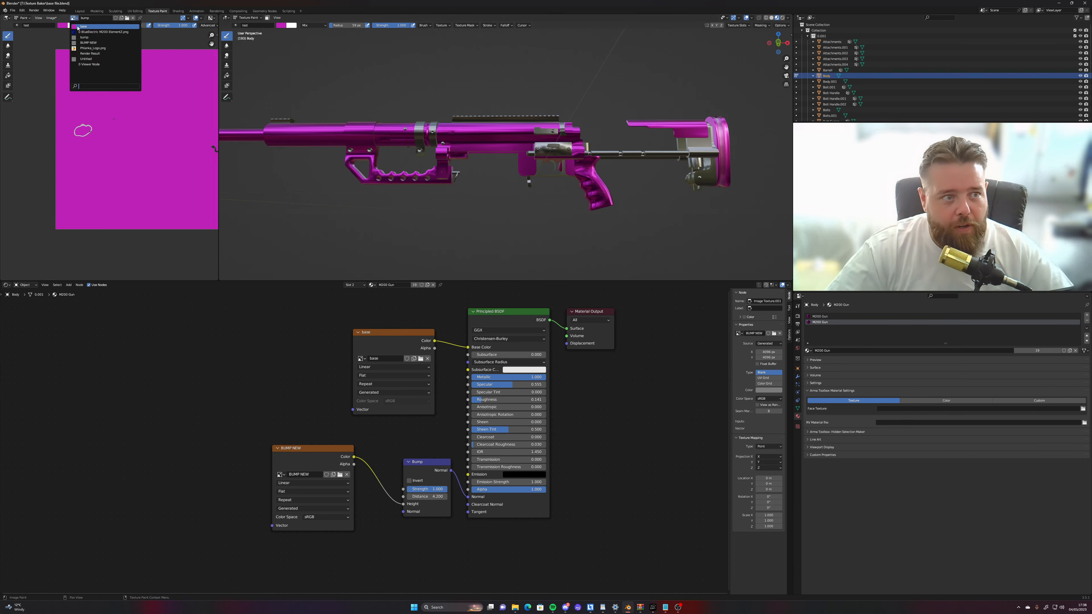
left_click(78, 28)
scroll(102, 48, "down", 1)
mouse_move(102, 43)
middle_mouse_down()
mouse_move(69, 44)
mouse_move(102, 64)
middle_mouse_up()
scroll(101, 64, "up", 1)
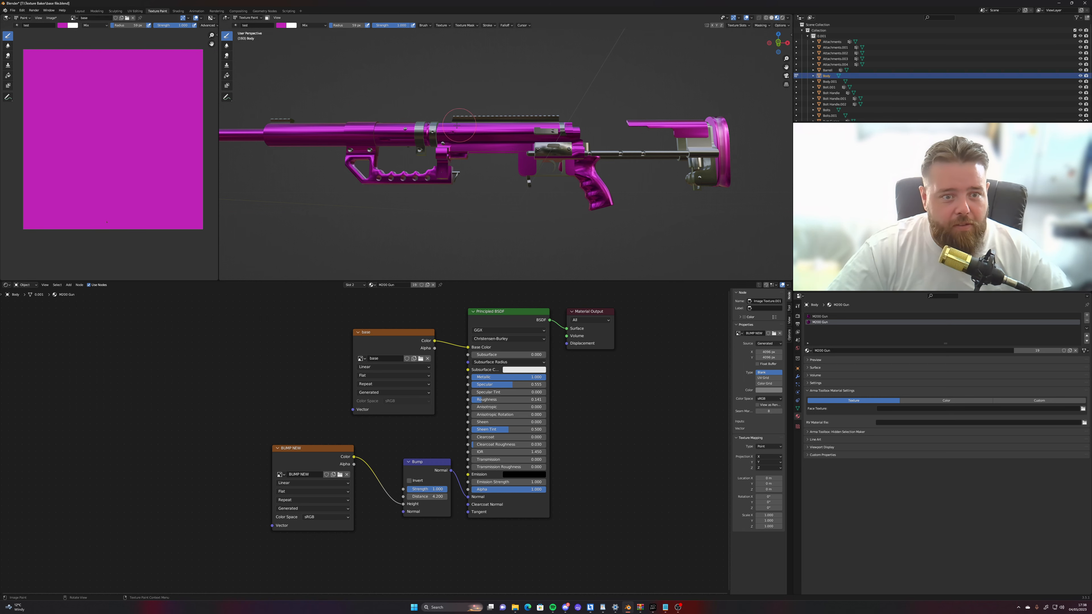
Step: Set the 3D viewport's interaction mode to Texture Paint for the rifle's body
middle_click_drag(339, 118, 362, 118)
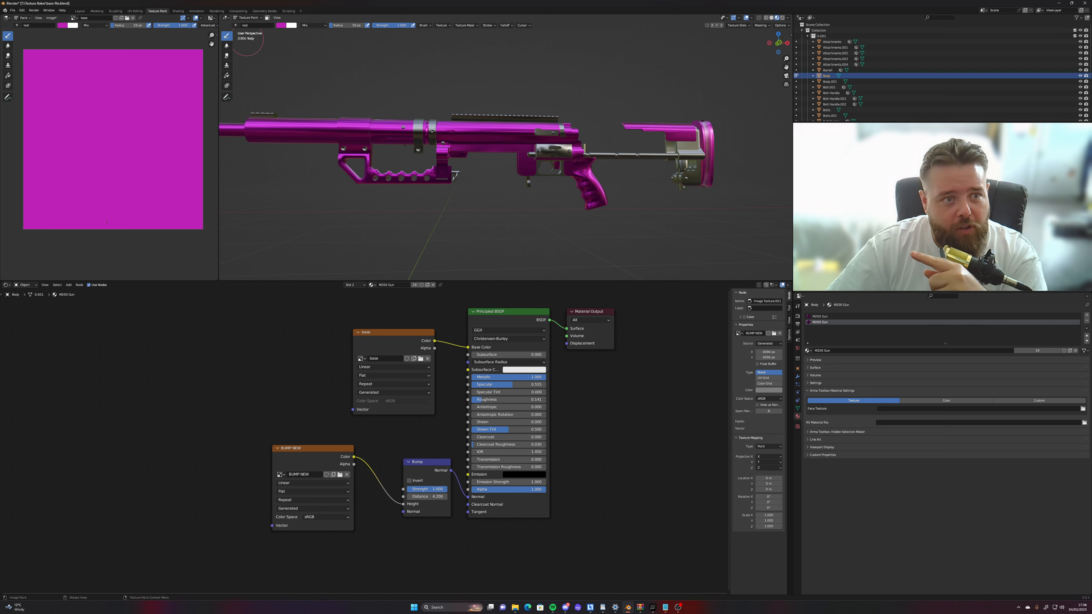
left_click(226, 18)
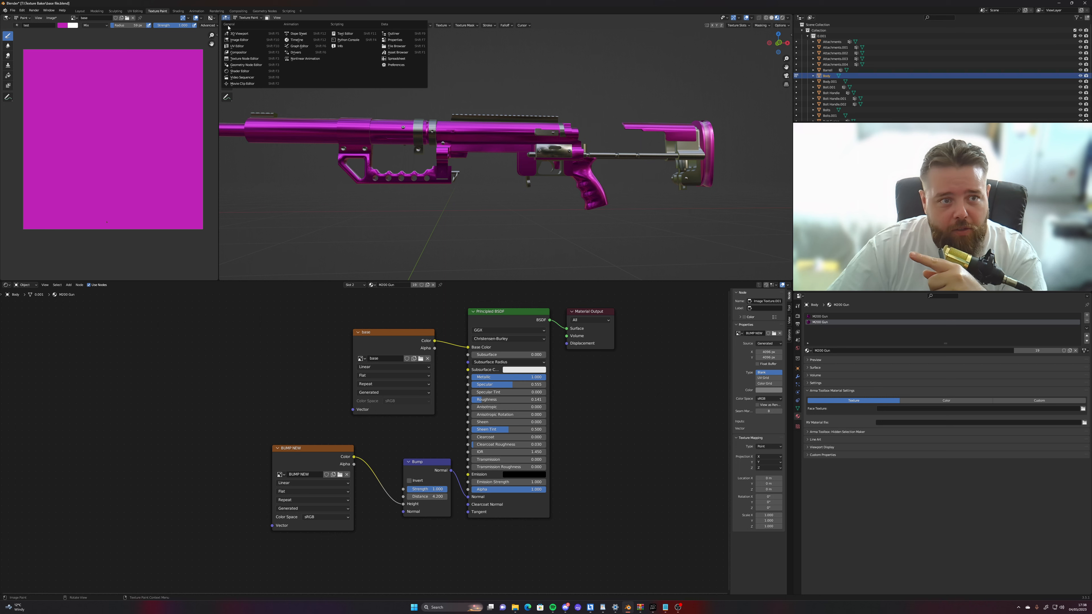
left_click(248, 18)
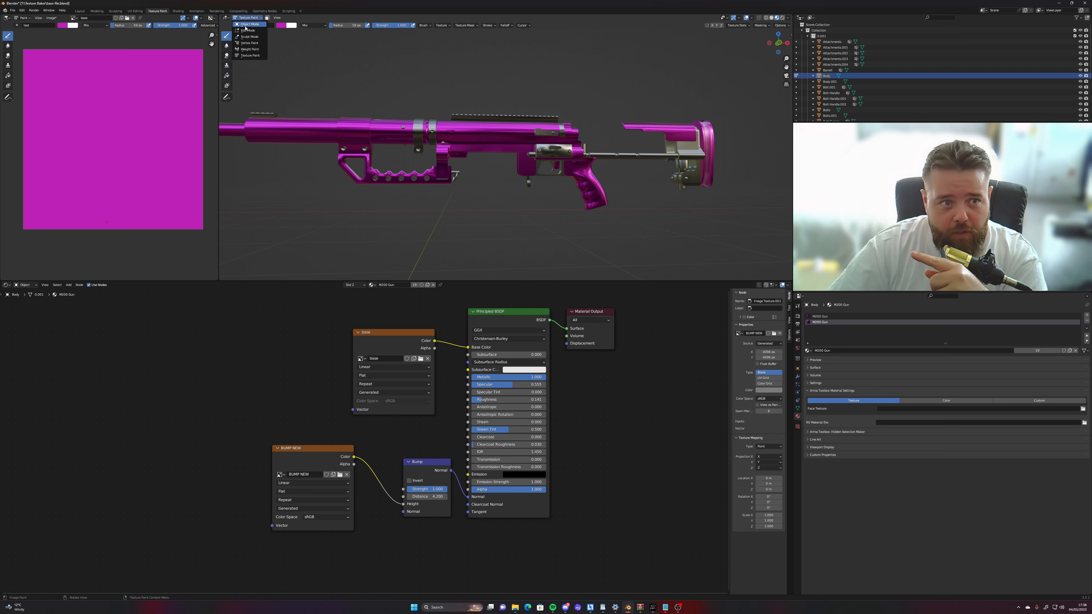
left_click(250, 56)
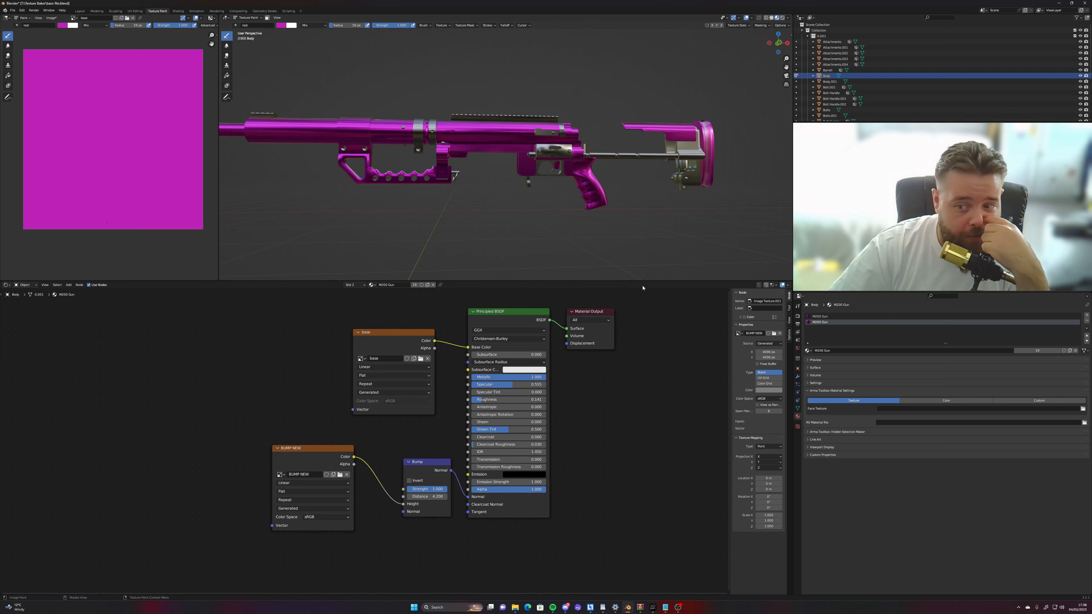
Step: Choose the brush preset named Brush for painting on the side of the rifle's body
scroll(511, 174, "up", 5)
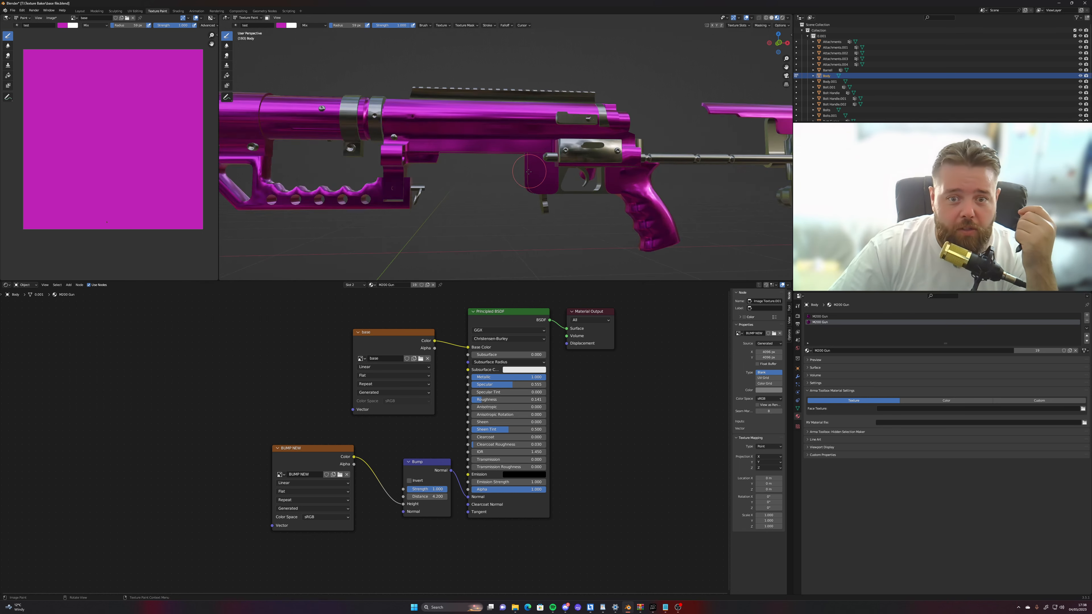
mouse_move(509, 176)
middle_mouse_down()
mouse_move(542, 175)
mouse_move(511, 169)
mouse_move(418, 195)
mouse_move(507, 187)
mouse_move(519, 198)
mouse_move(472, 151)
mouse_move(528, 179)
mouse_move(538, 202)
middle_mouse_up()
scroll(529, 198, "up", 4)
scroll(478, 165, "up", 4)
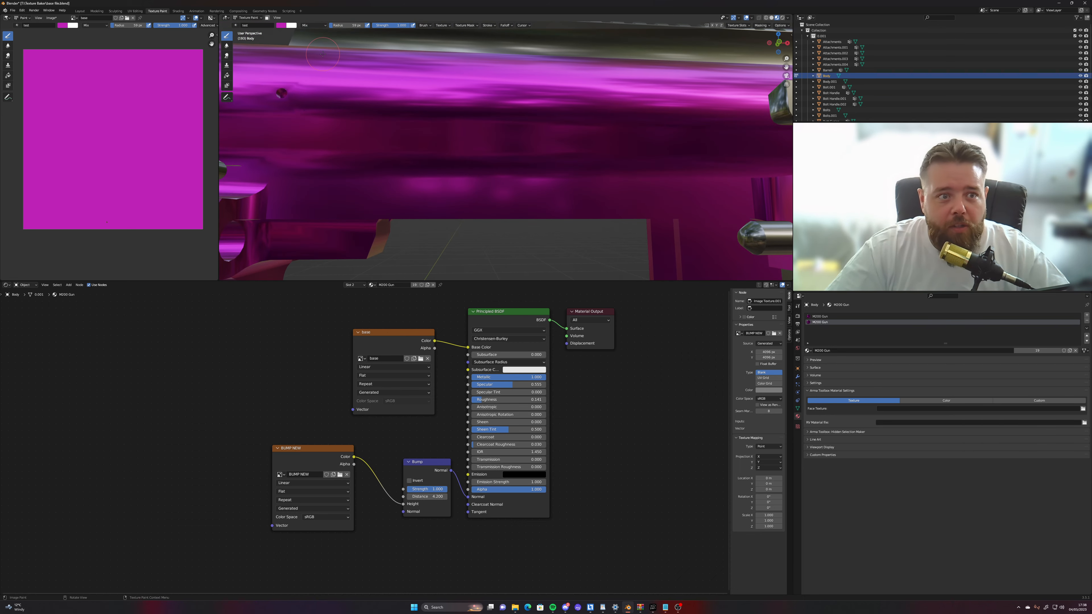
left_click(250, 25)
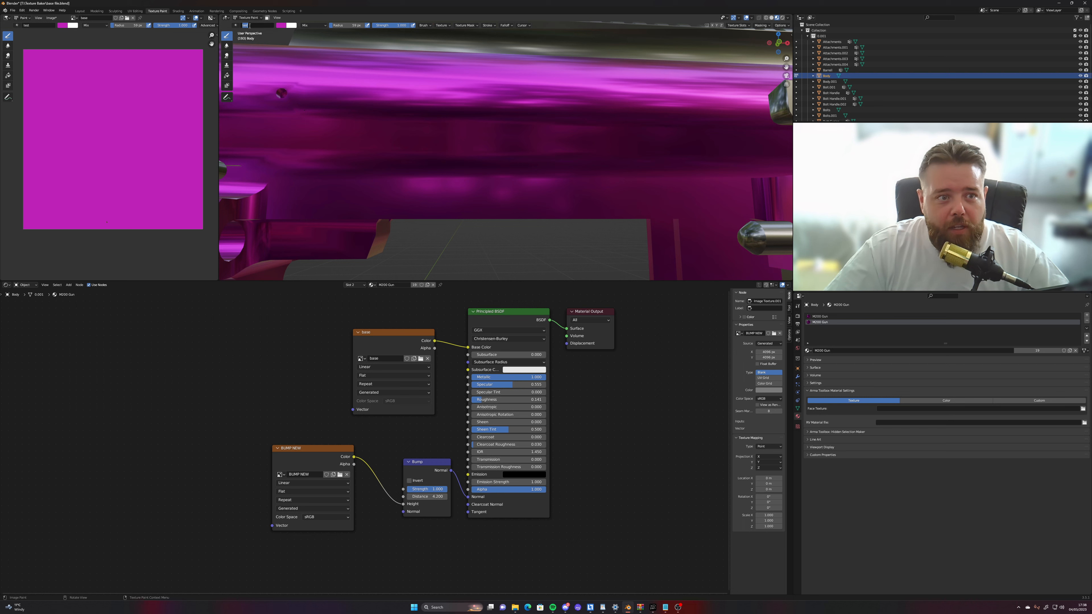
left_click(235, 26)
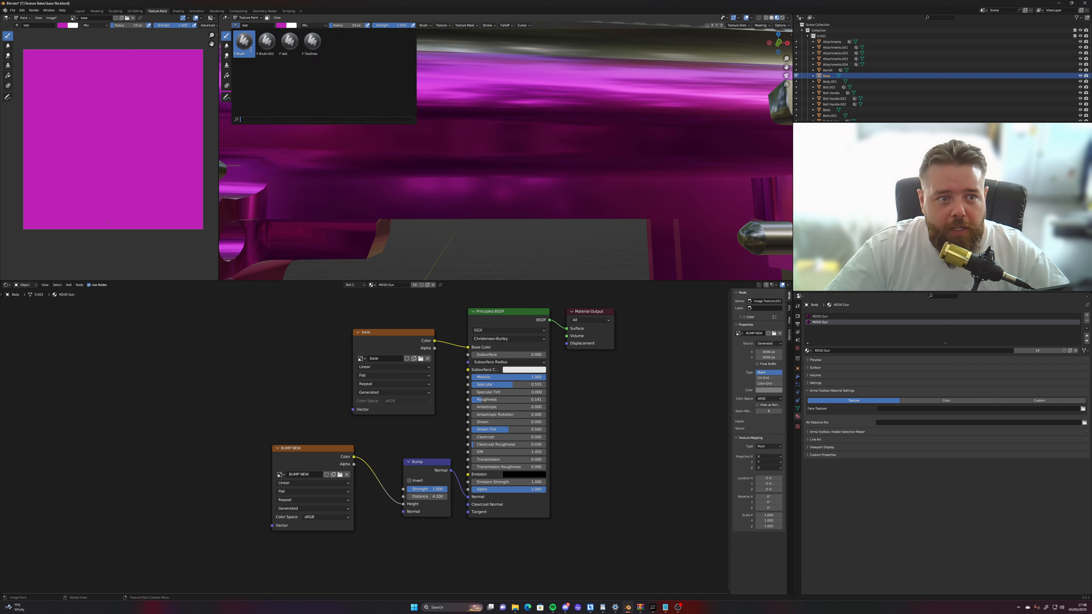
left_click(245, 43)
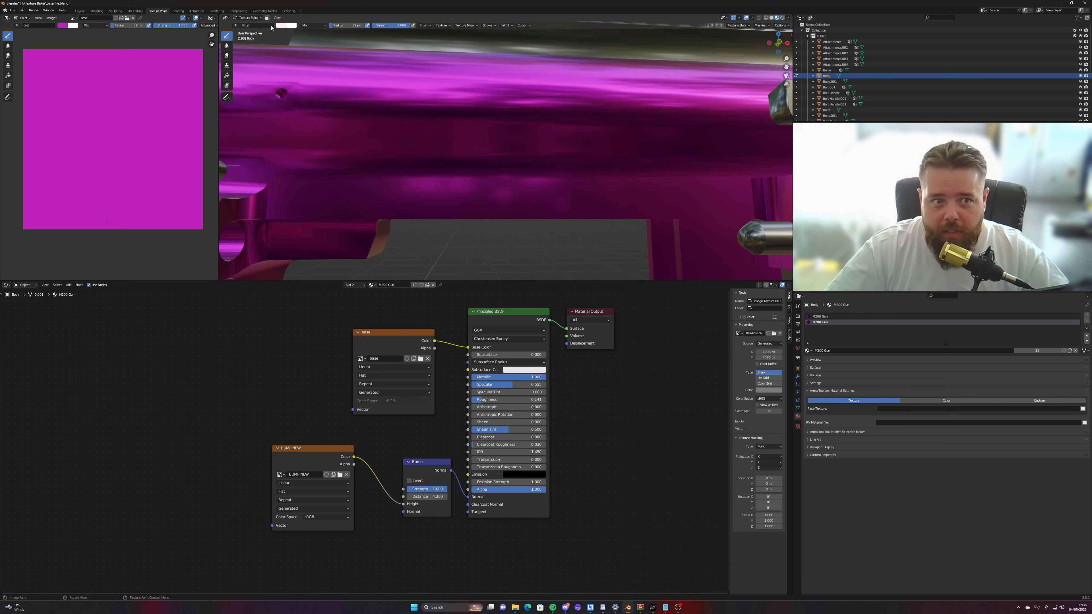
Step: Set the single-image texture slot to the base image as the paint target
left_click(736, 26)
left_click(714, 47)
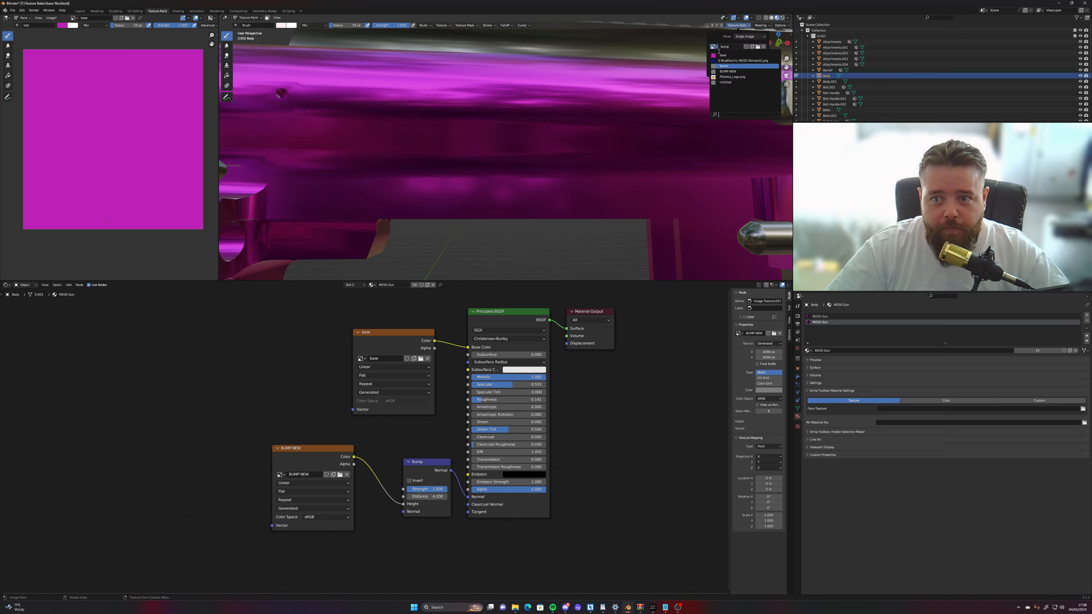
left_click(714, 54)
left_click(716, 47)
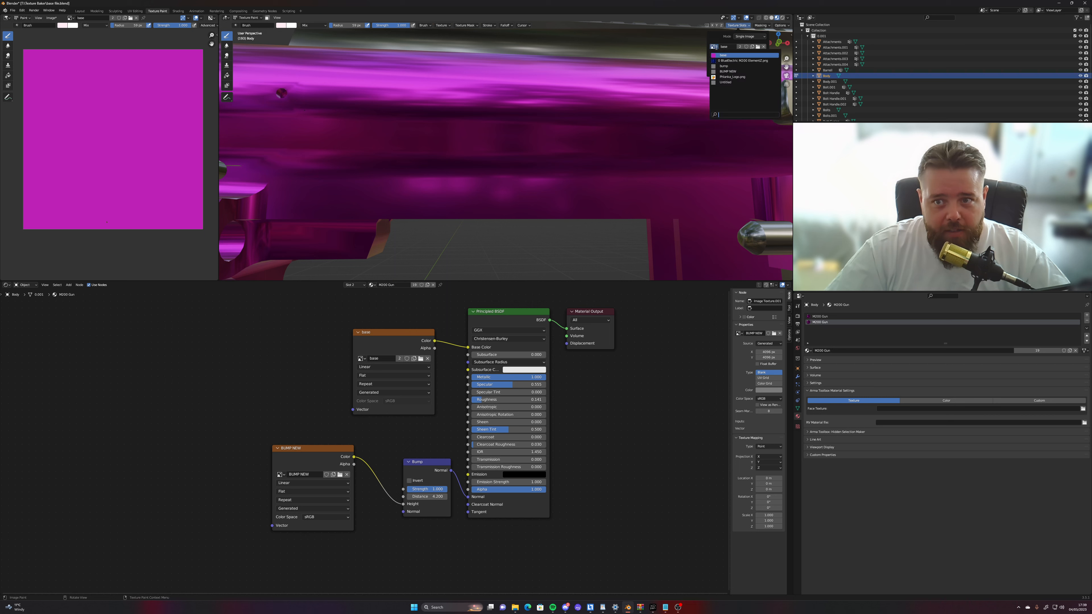
left_click(721, 54)
Step: Hand-paint the word PHLANKA in a near-white colour along the lower side of the rifle's body
scroll(482, 68, "down", 2)
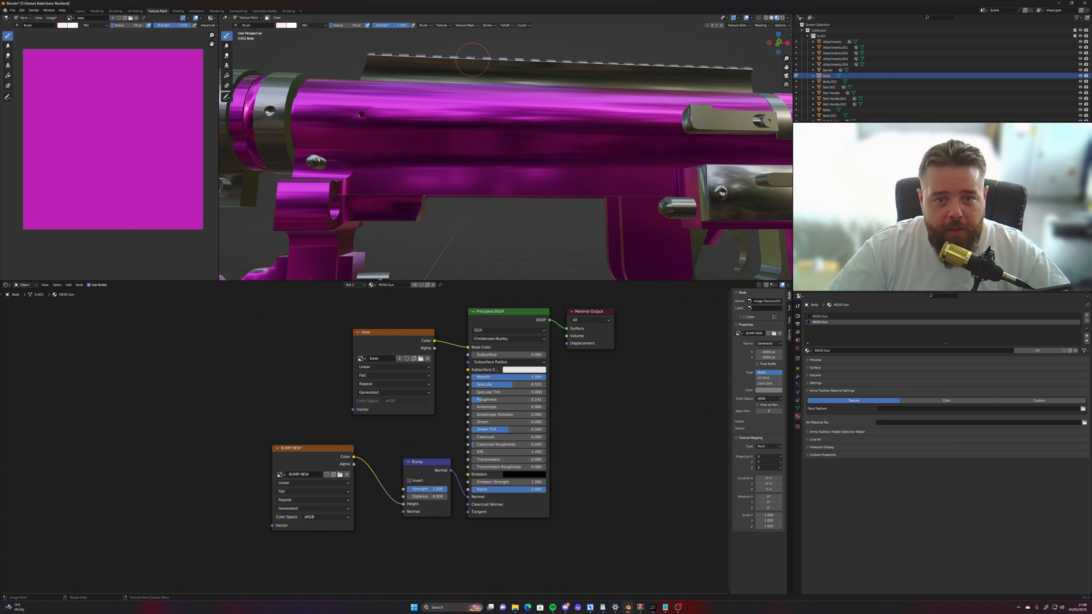
middle_click_drag(481, 68, 508, 67)
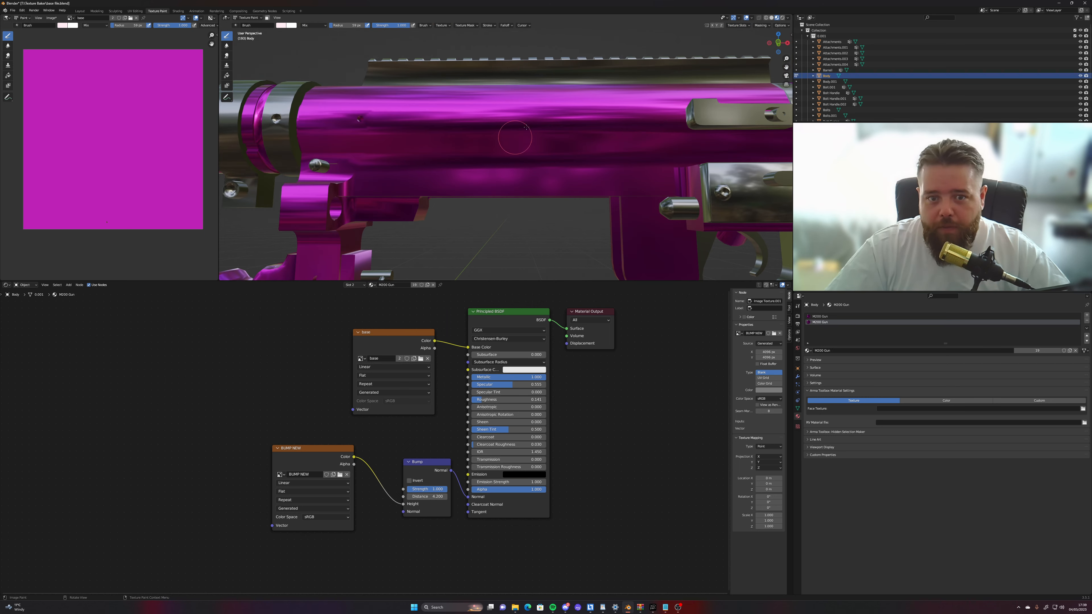
scroll(445, 199, "up", 2)
middle_click_drag(452, 207, 469, 183, "shift")
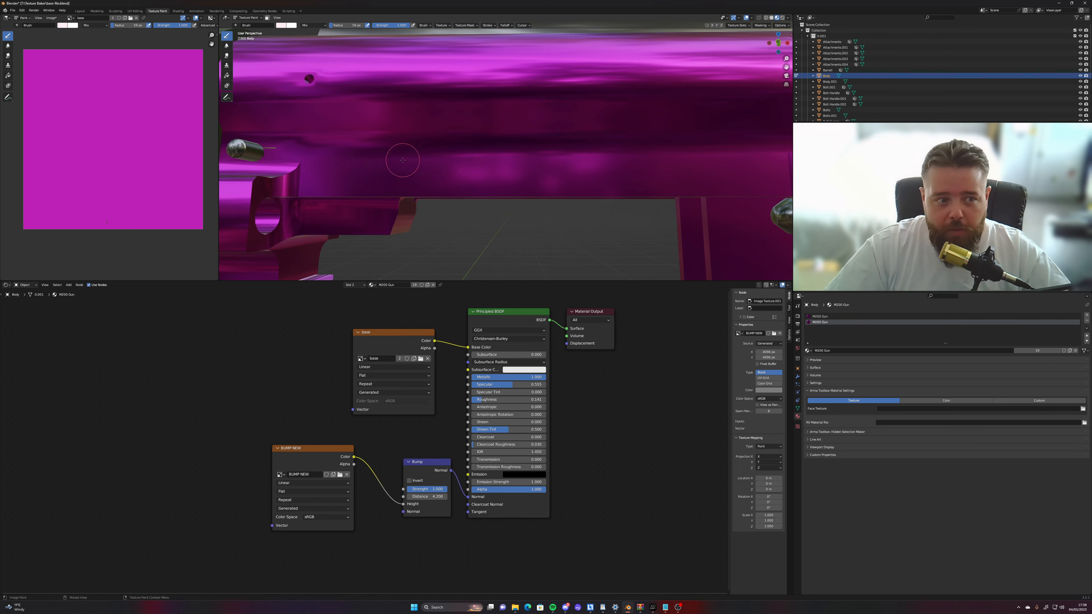
middle_click_drag(371, 171, 317, 80)
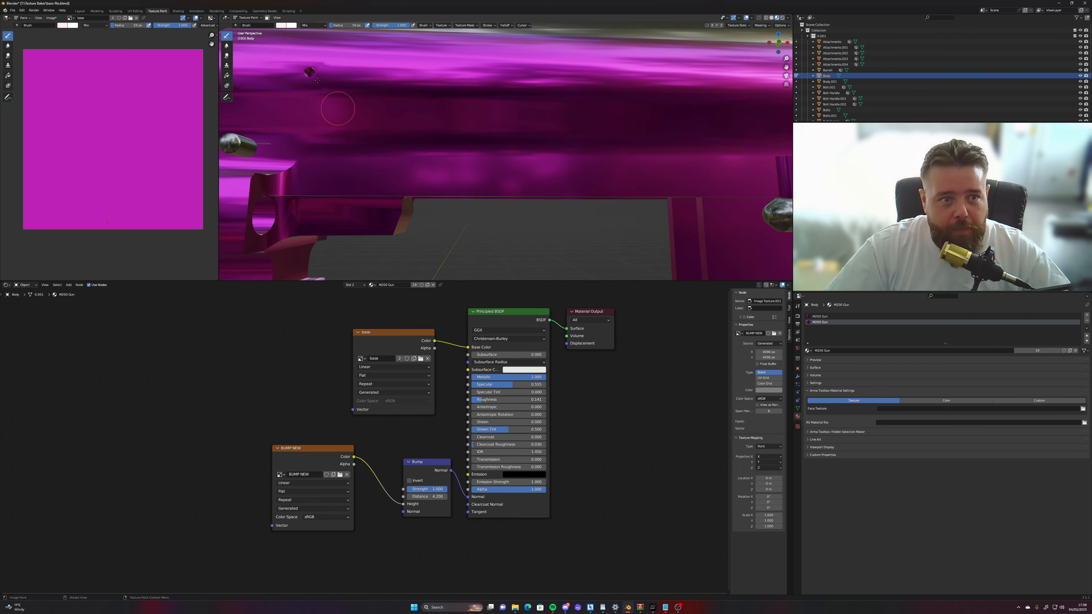
left_click(280, 25)
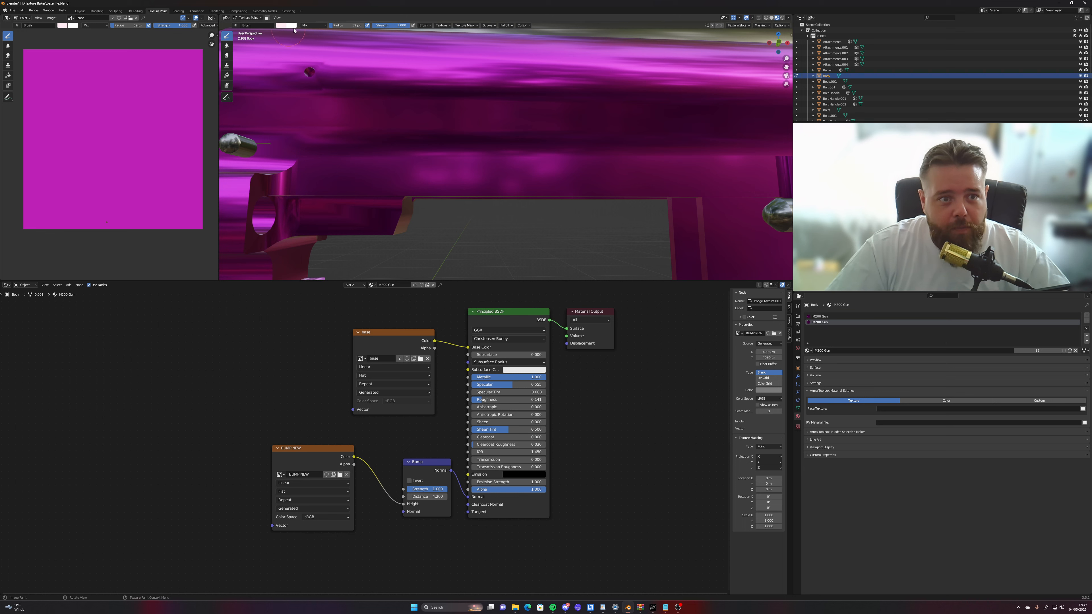
left_click(313, 25)
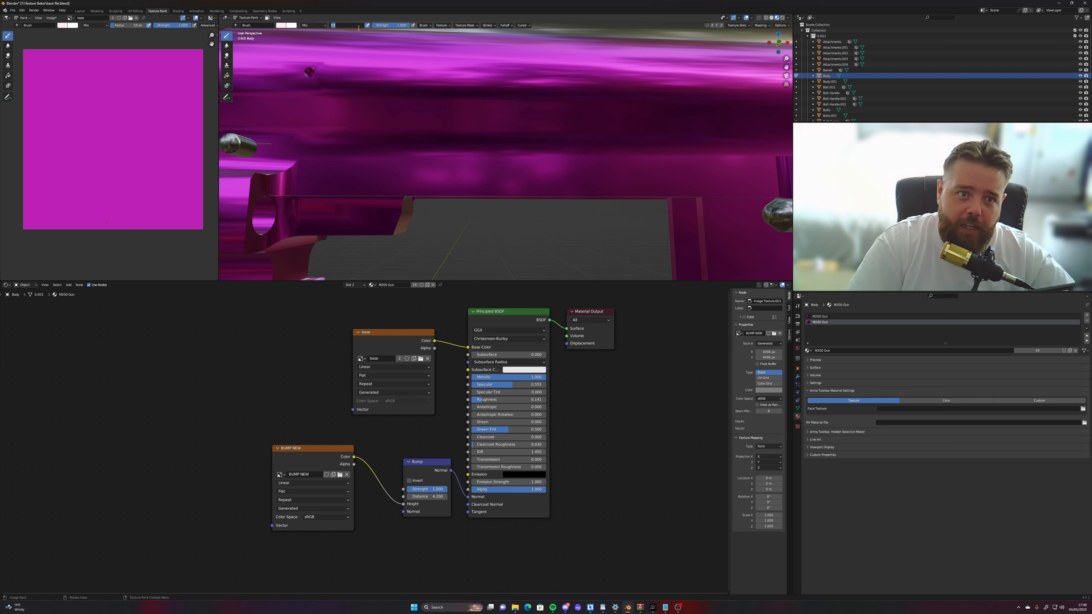
key("Return")
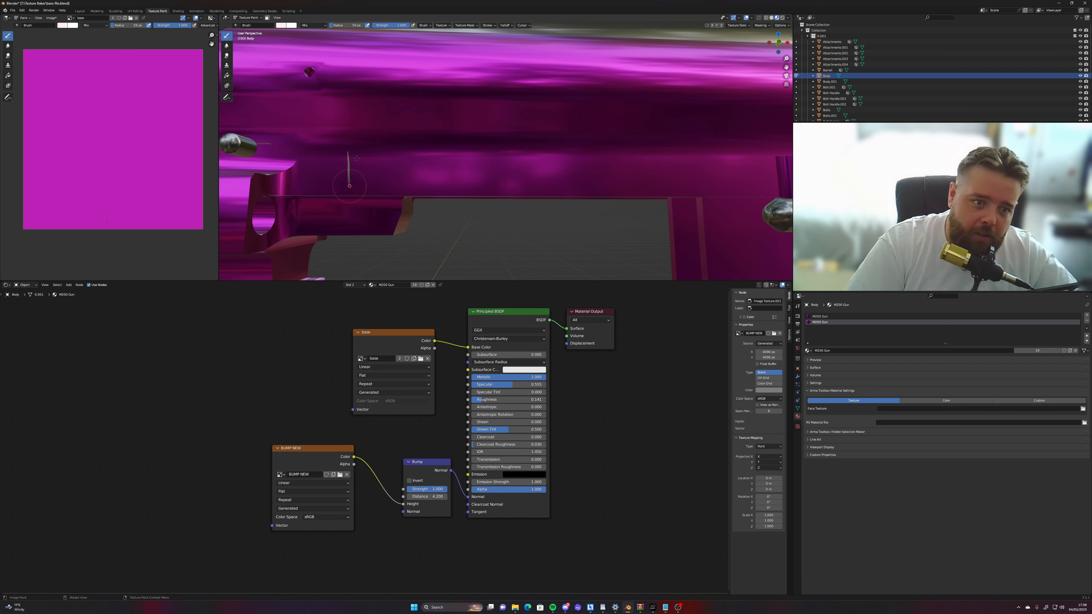
mouse_move(357, 158)
left_mouse_down()
mouse_move(337, 158)
mouse_move(370, 162)
mouse_move(392, 188)
mouse_move(416, 183)
left_mouse_up()
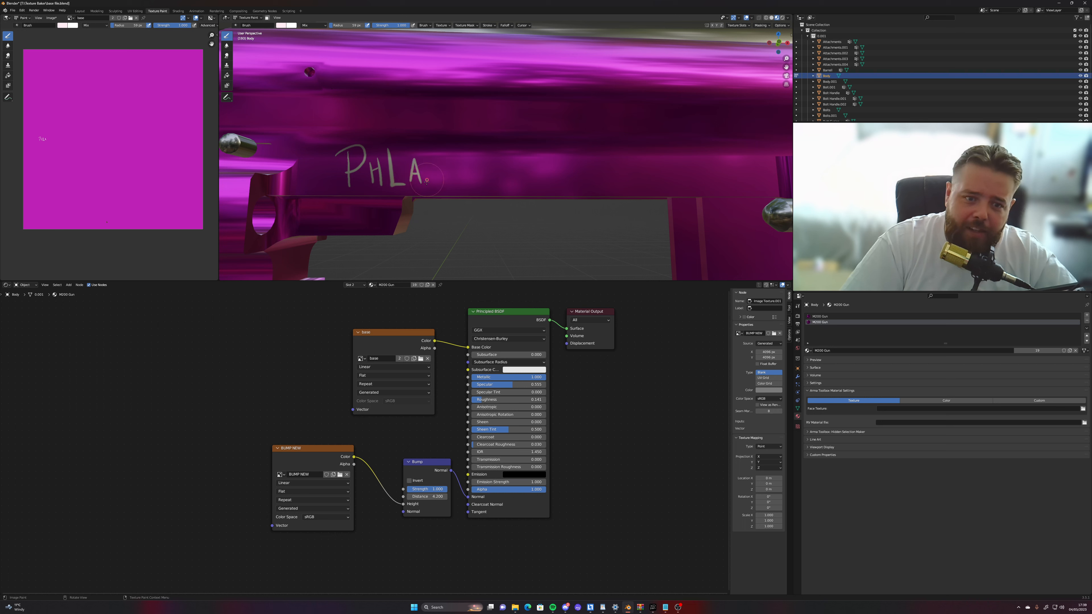
mouse_move(440, 185)
left_mouse_down()
mouse_move(440, 158)
mouse_move(451, 186)
mouse_move(453, 172)
mouse_move(469, 192)
mouse_move(477, 154)
mouse_move(486, 186)
left_mouse_up()
left_click_drag(473, 175, 484, 175)
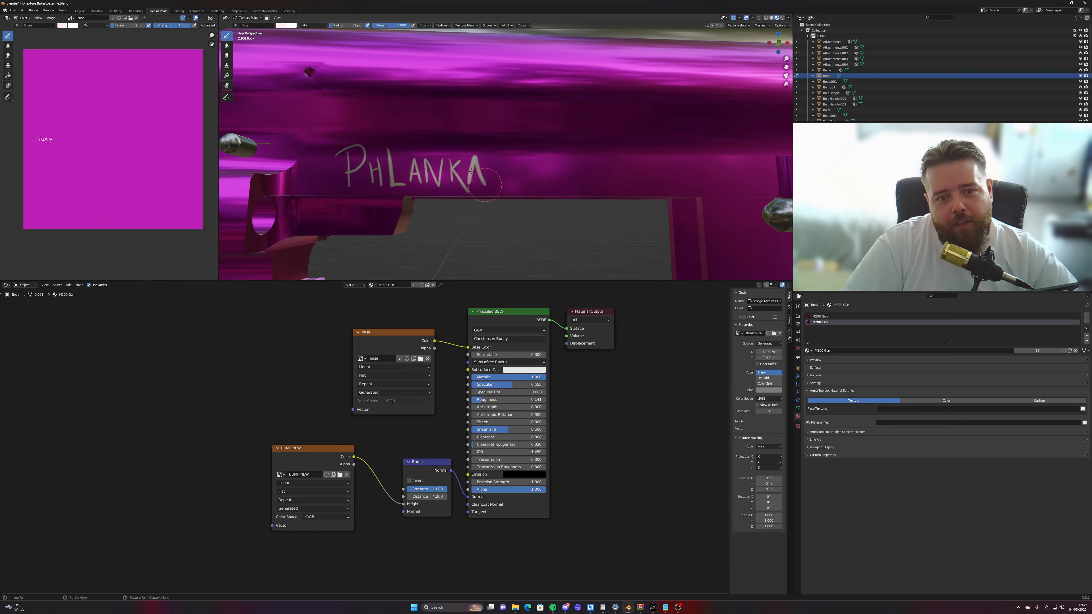
Step: Paint several long diagonal strokes across the front part of the rifle's body, beside the PHLANKA lettering
scroll(571, 202, "down", 5)
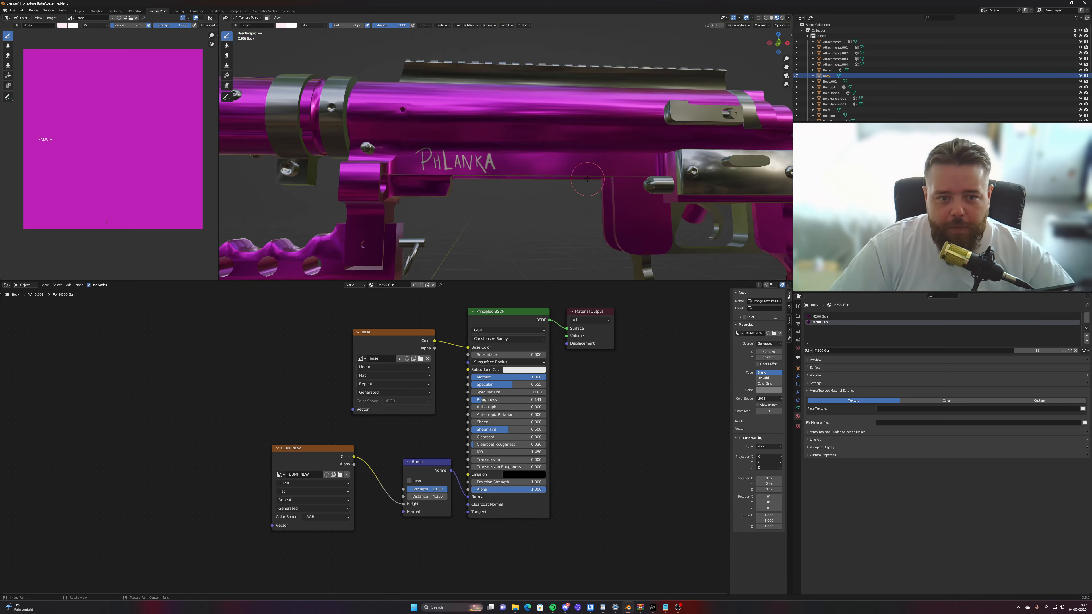
mouse_move(571, 202)
middle_mouse_down()
mouse_move(539, 171)
mouse_move(582, 186)
middle_mouse_up()
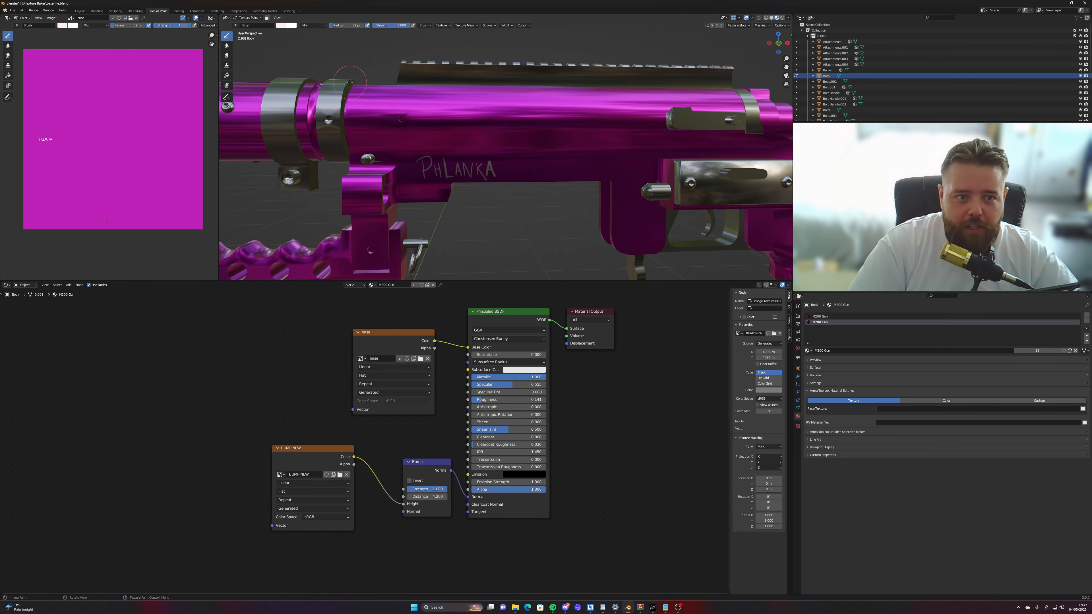
left_click_drag(385, 84, 327, 186)
left_click_drag(364, 147, 349, 178)
left_click_drag(425, 86, 350, 219)
left_click_drag(462, 85, 356, 256)
left_click_drag(548, 34, 372, 252)
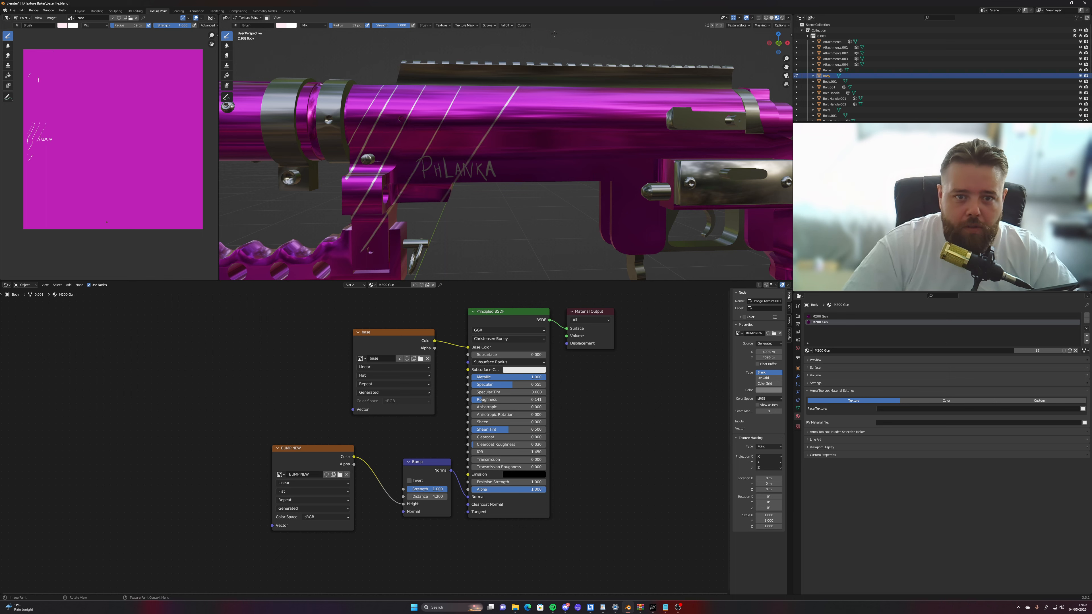
Step: Undo the diagonal strokes on the rifle's body, keeping the PHLANKA lettering
scroll(506, 49, "down", 3)
middle_click_drag(506, 49, 509, 91)
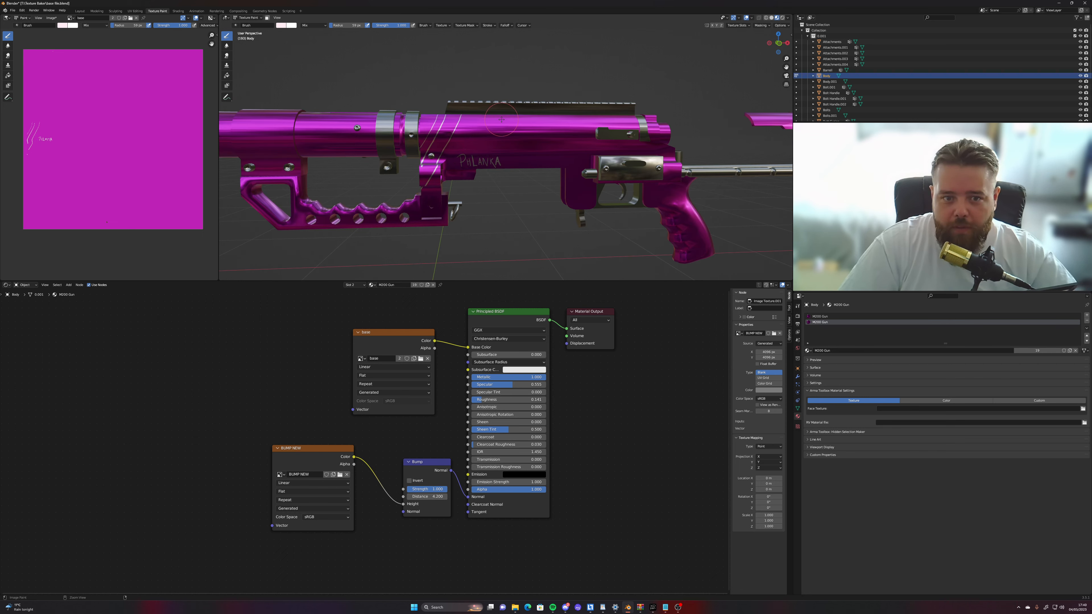
key("ctrl+z")
key("ctrl+z")
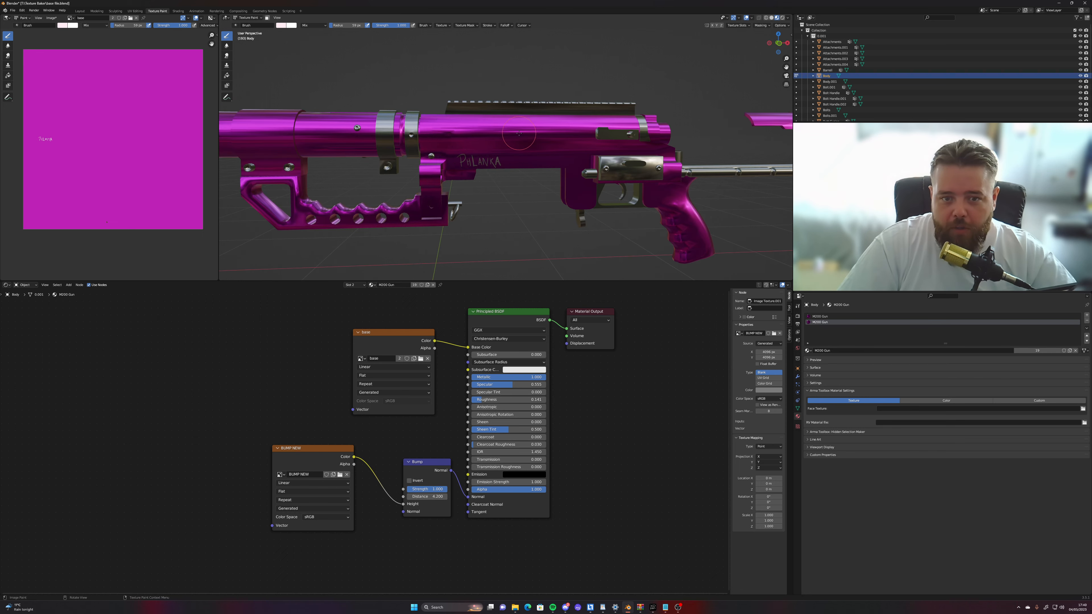
scroll(512, 117, "up", 5)
scroll(523, 117, "down", 2)
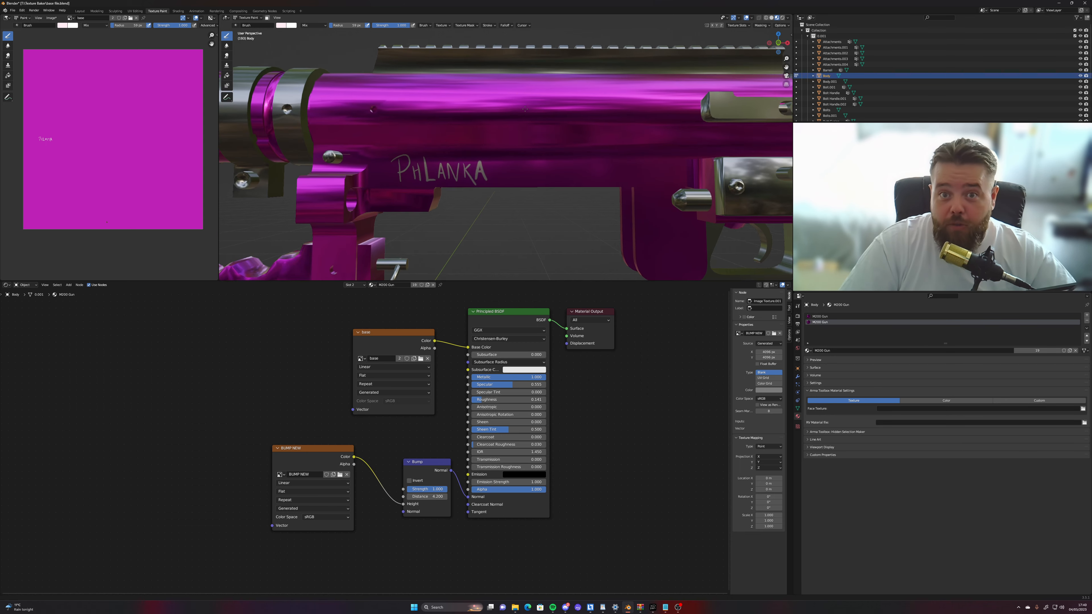
middle_click_drag(521, 118, 506, 134)
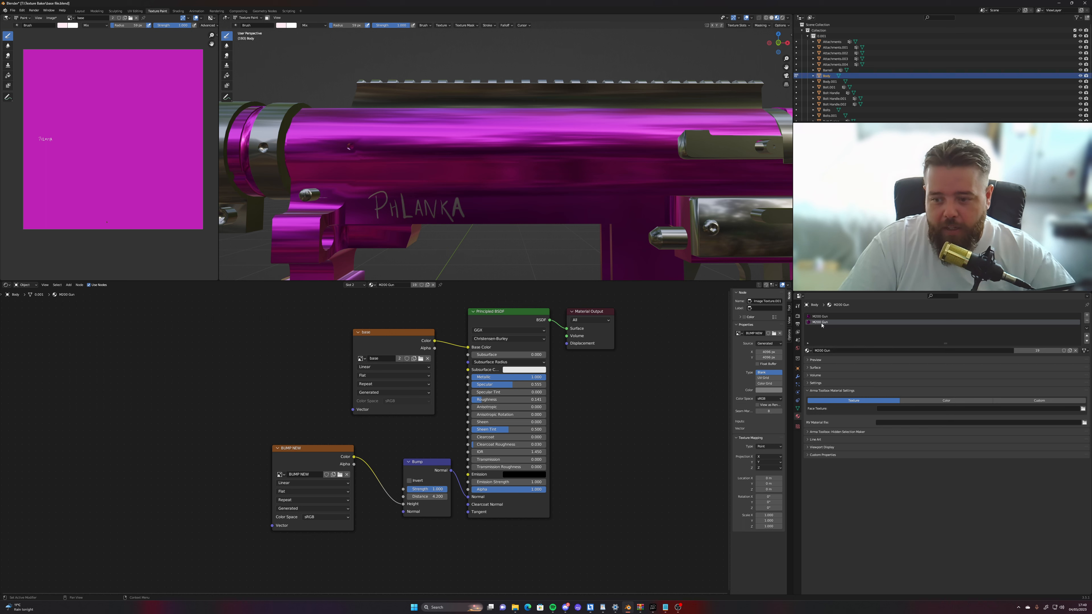
Step: Create a new brush texture and load Phlanka_Logo.png from the Phlanka Branding images folder as a single image
left_click(798, 427)
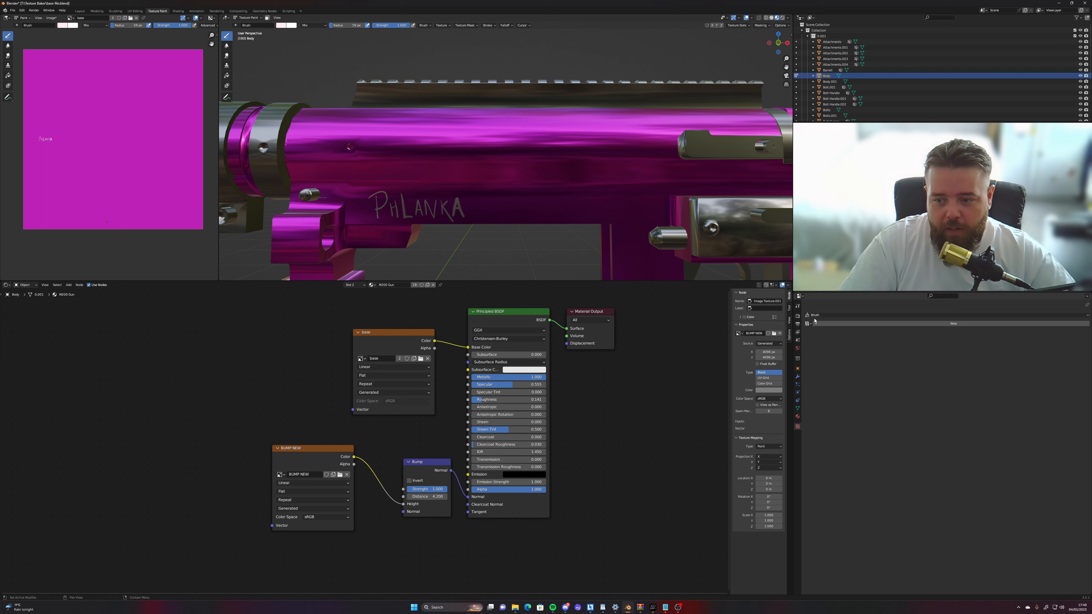
left_click(853, 324)
left_click(1022, 414)
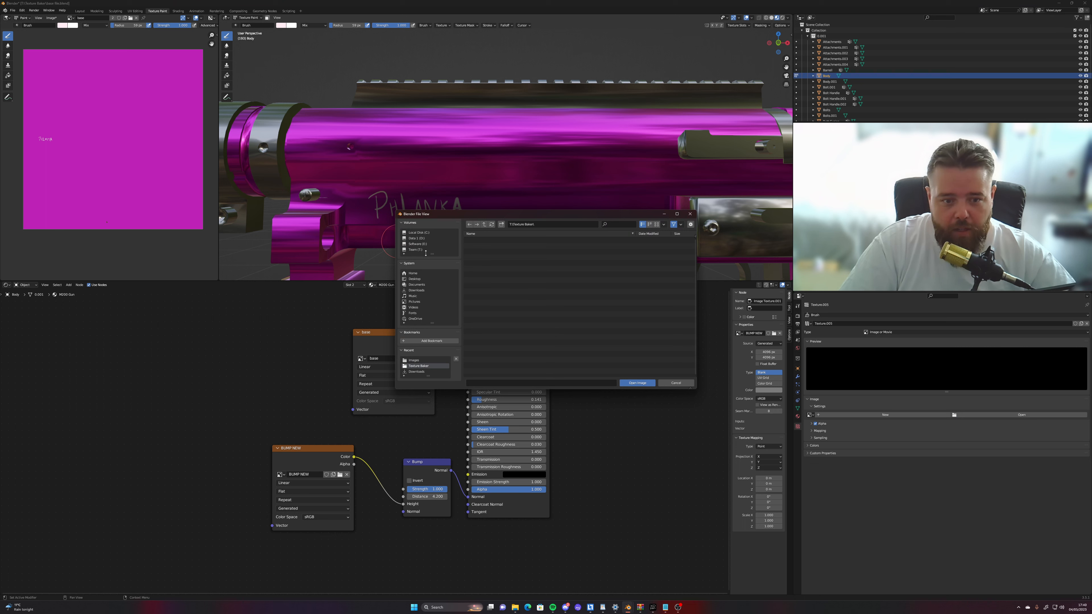
left_click(418, 245)
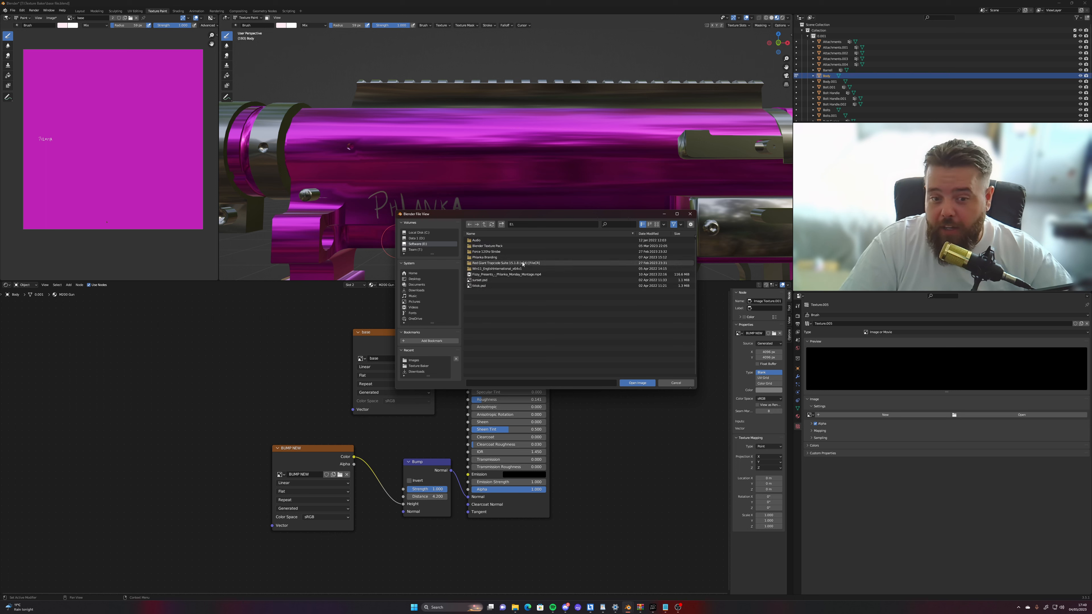
double_click(483, 258)
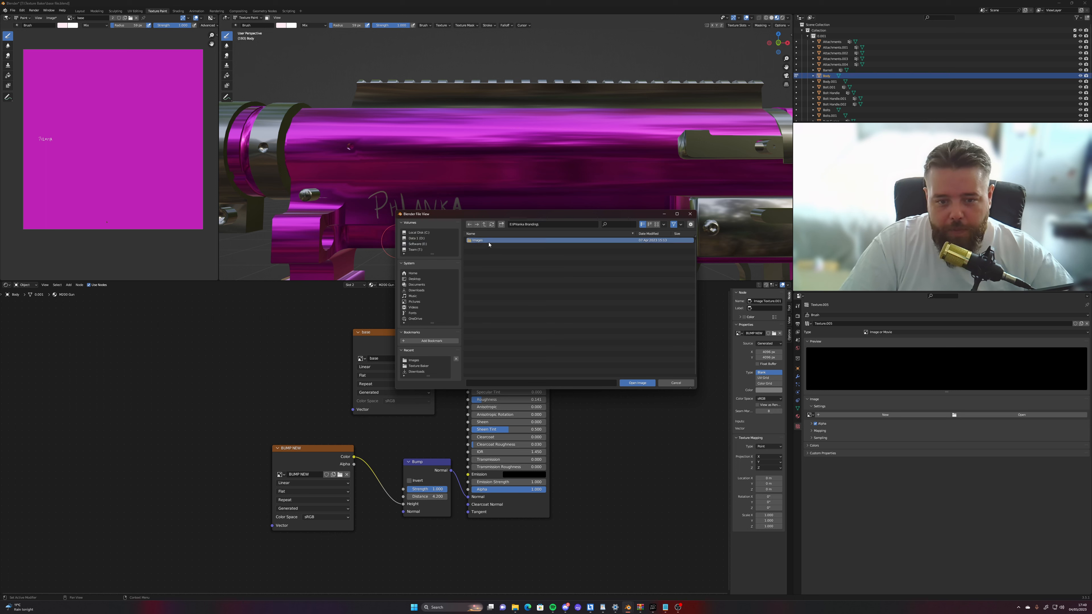
double_click(484, 241)
double_click(485, 240)
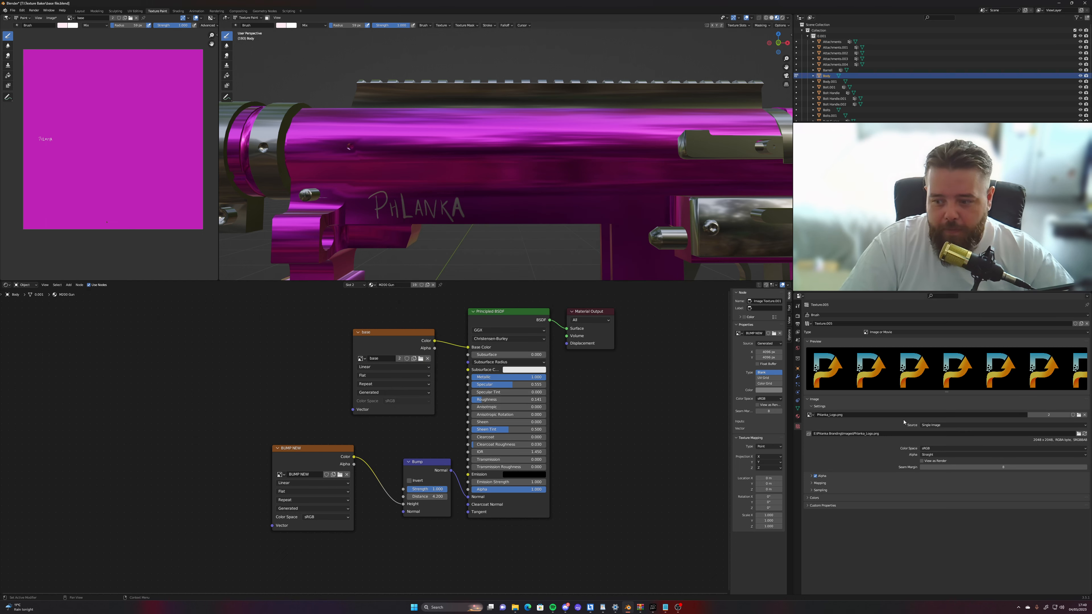
left_click(932, 426)
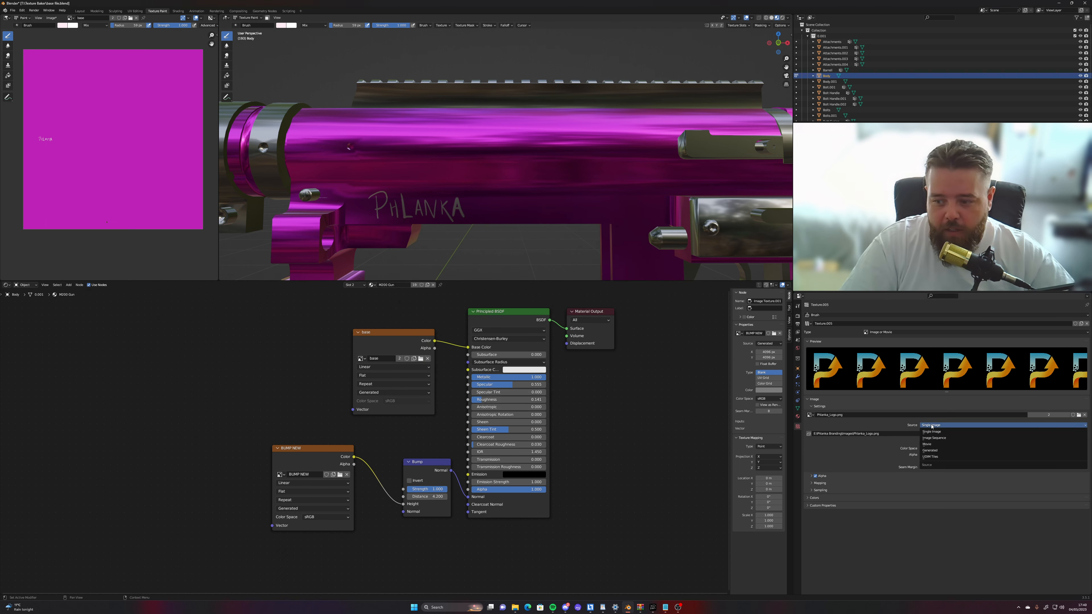
left_click(932, 425)
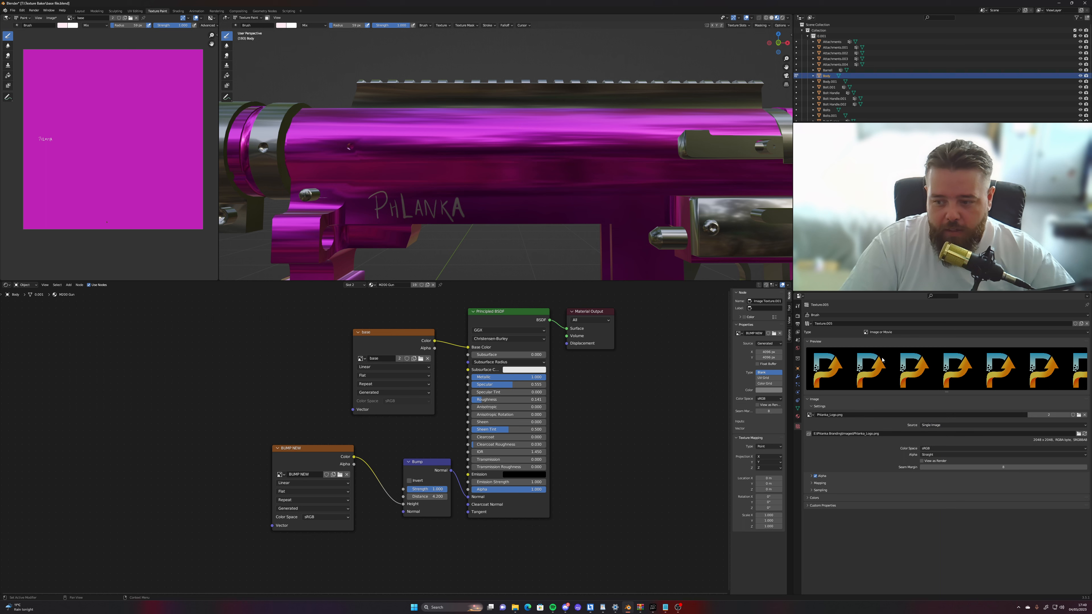
Step: Set the brush texture's mapping to Stencil, then shrink the logo stencil and move it over the rifle's body
left_click(798, 306)
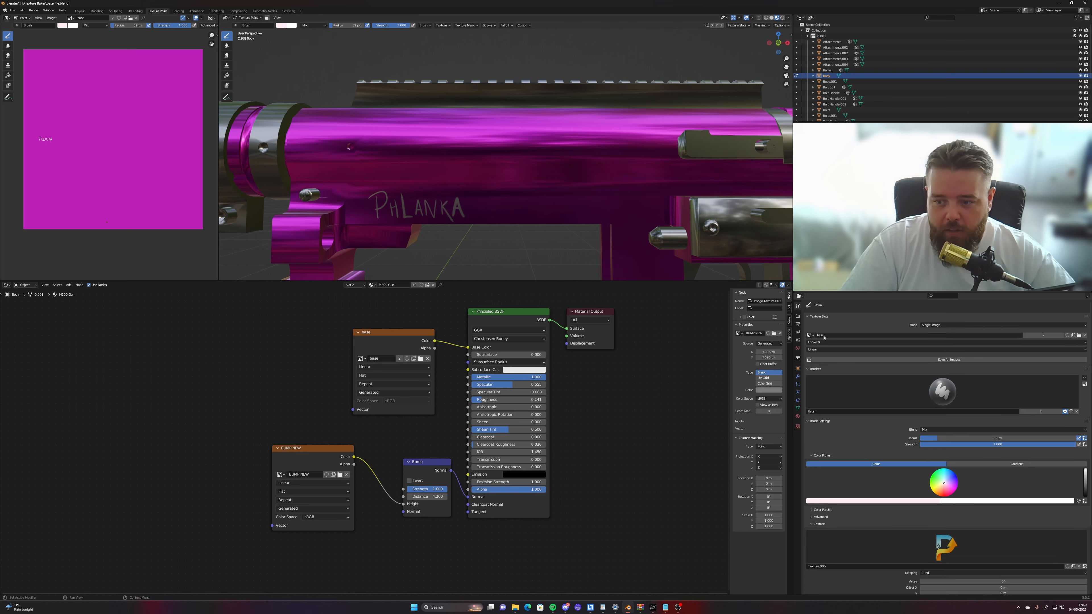
left_click(815, 335)
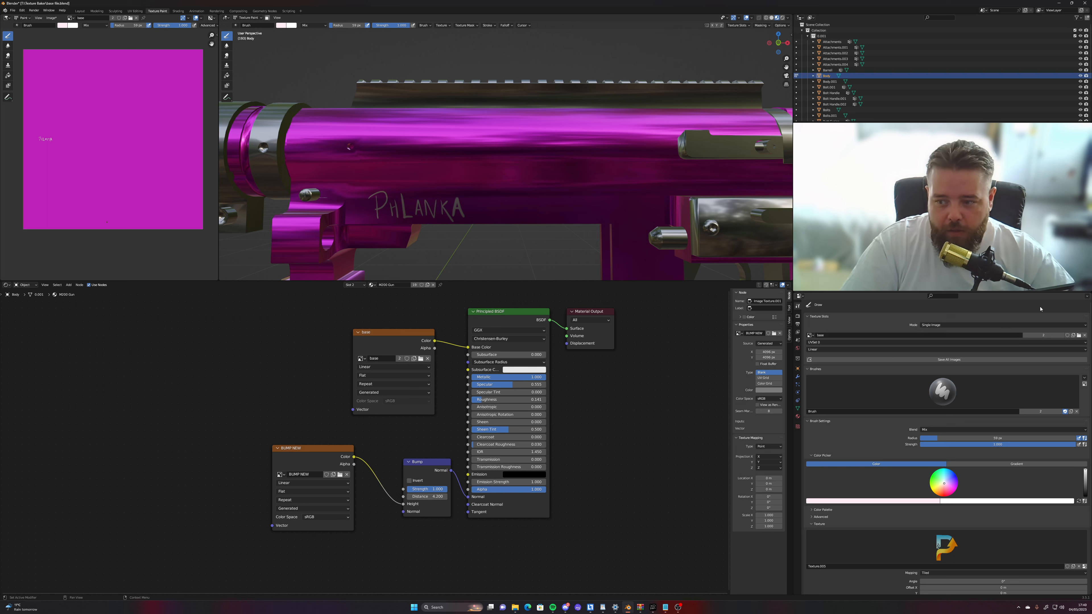
scroll(919, 364, "down", 1)
scroll(919, 365, "down", 5)
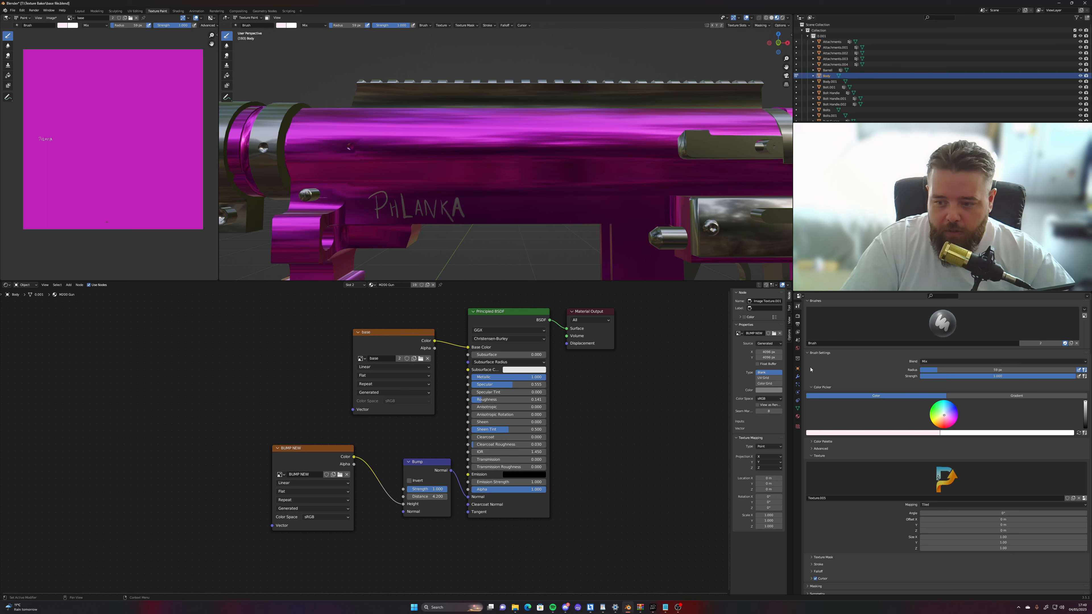
left_click(806, 353)
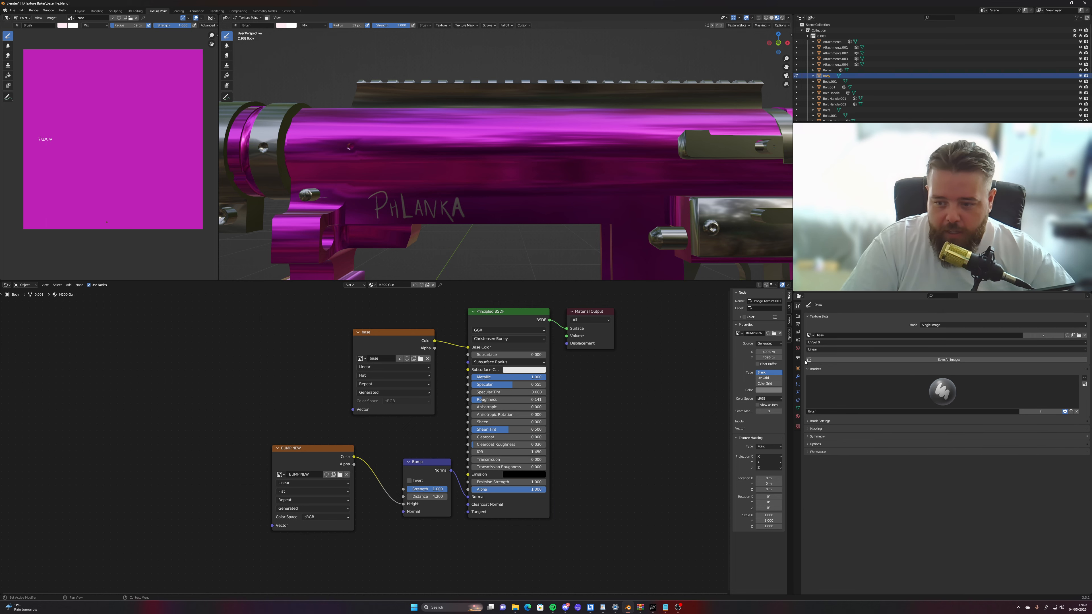
left_click(808, 421)
scroll(928, 465, "down", 3)
scroll(929, 512, "down", 3)
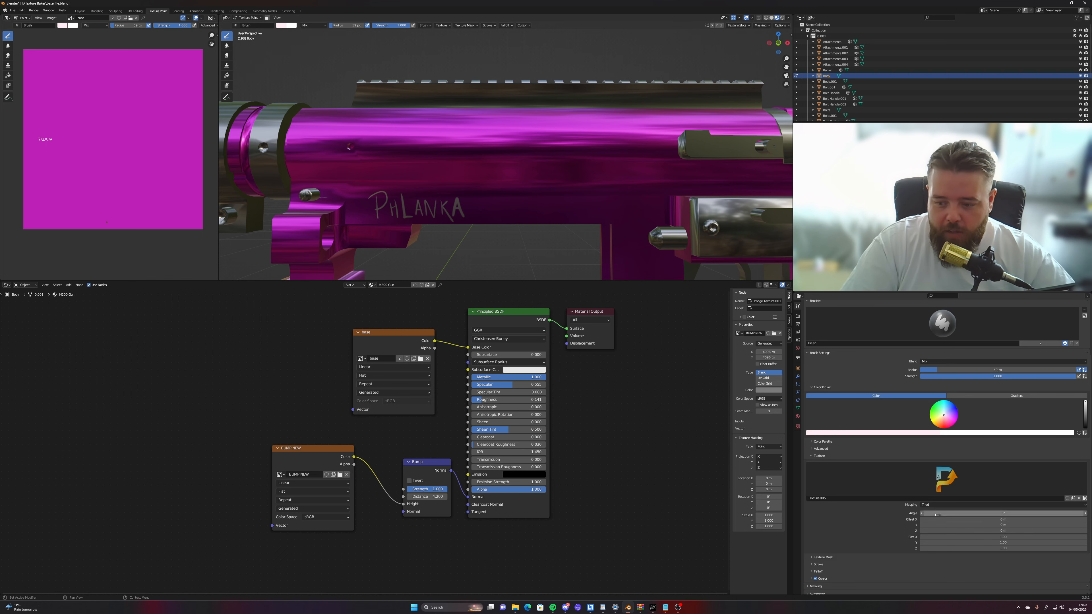
left_click(1081, 506)
left_click(968, 536)
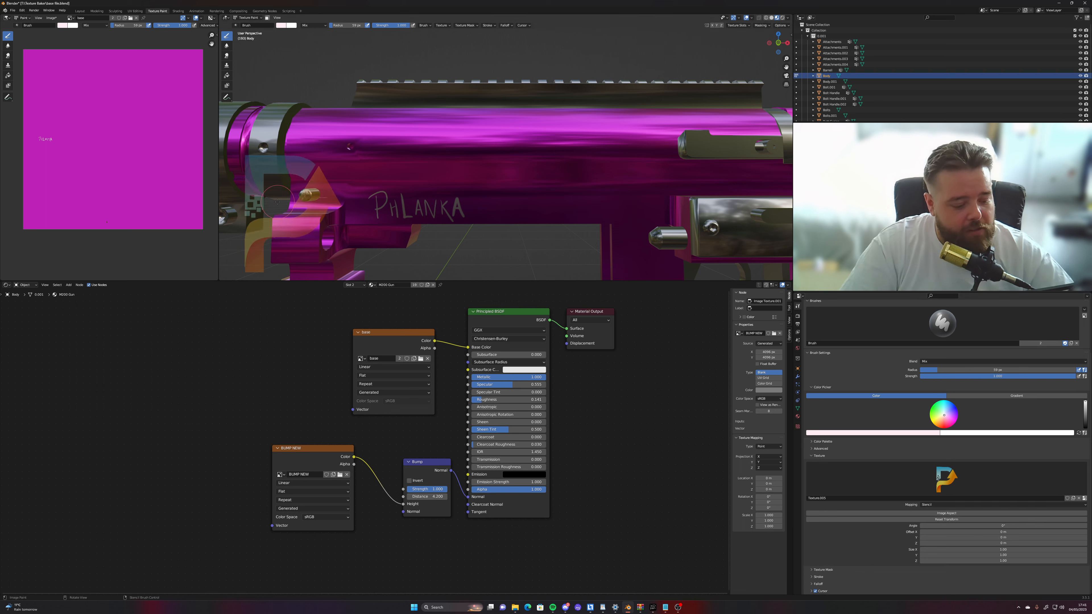
mouse_move(280, 168)
right_mouse_down()
mouse_move(520, 132)
mouse_move(524, 122)
mouse_move(525, 151)
mouse_move(525, 139)
mouse_move(506, 151)
mouse_move(438, 144)
mouse_move(501, 141)
right_mouse_up()
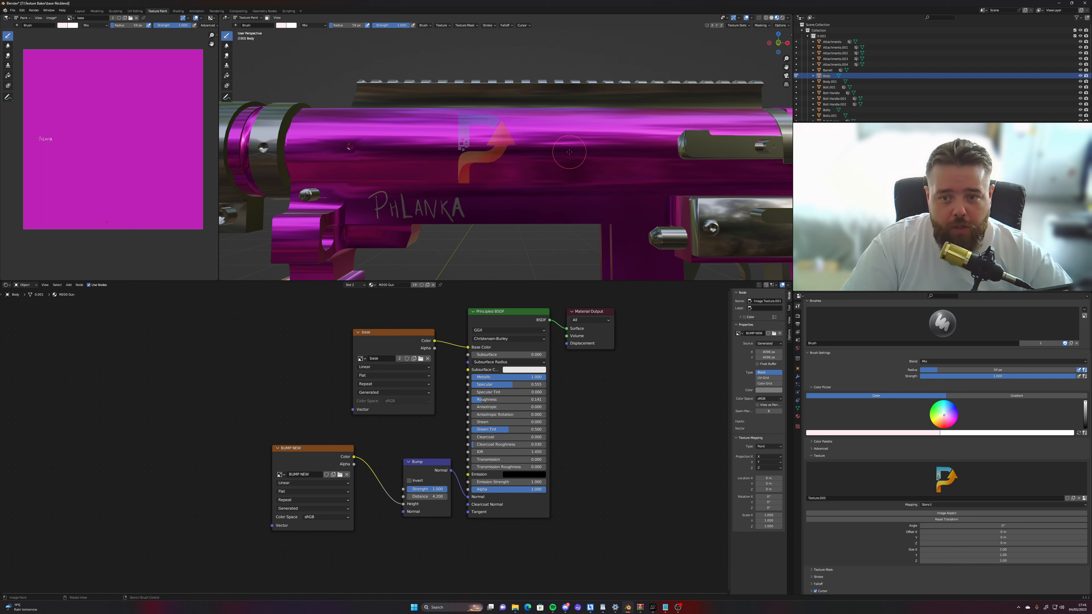
Step: Try painting the logo through the stencil onto the body from an angled view, and undo the stroke
middle_click_drag(569, 152, 516, 152)
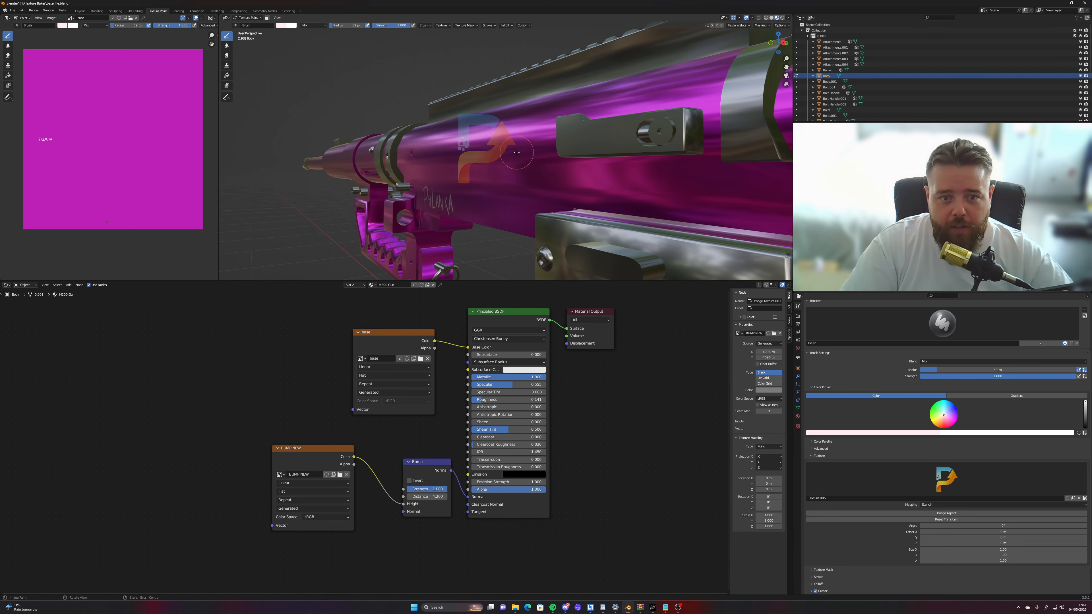
right_click_drag(501, 144, 503, 148)
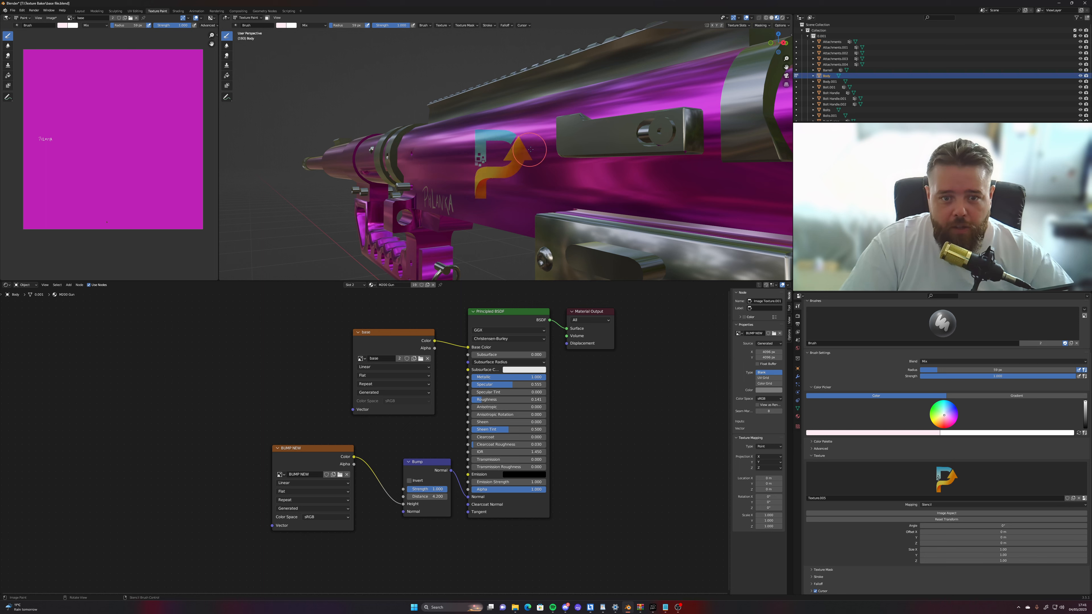
mouse_move(531, 149)
left_mouse_down()
mouse_move(483, 200)
mouse_move(522, 173)
left_mouse_up()
mouse_move(525, 174)
middle_mouse_down()
mouse_move(571, 179)
mouse_move(610, 158)
mouse_move(522, 166)
mouse_move(547, 170)
middle_mouse_up()
scroll(571, 179, "down", 6)
key("ctrl+z")
Step: Align to the front orthographic view and position the logo stencil on the body above and beside the PHLANKA lettering
scroll(518, 163, "up", 5)
left_click(779, 43)
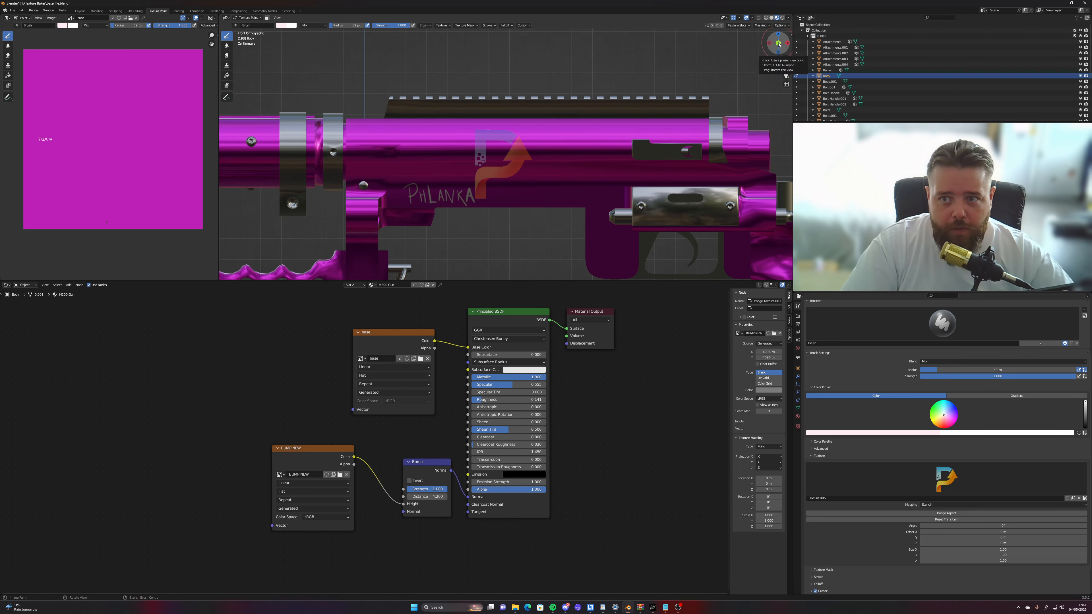
left_click_drag(779, 44, 793, 45)
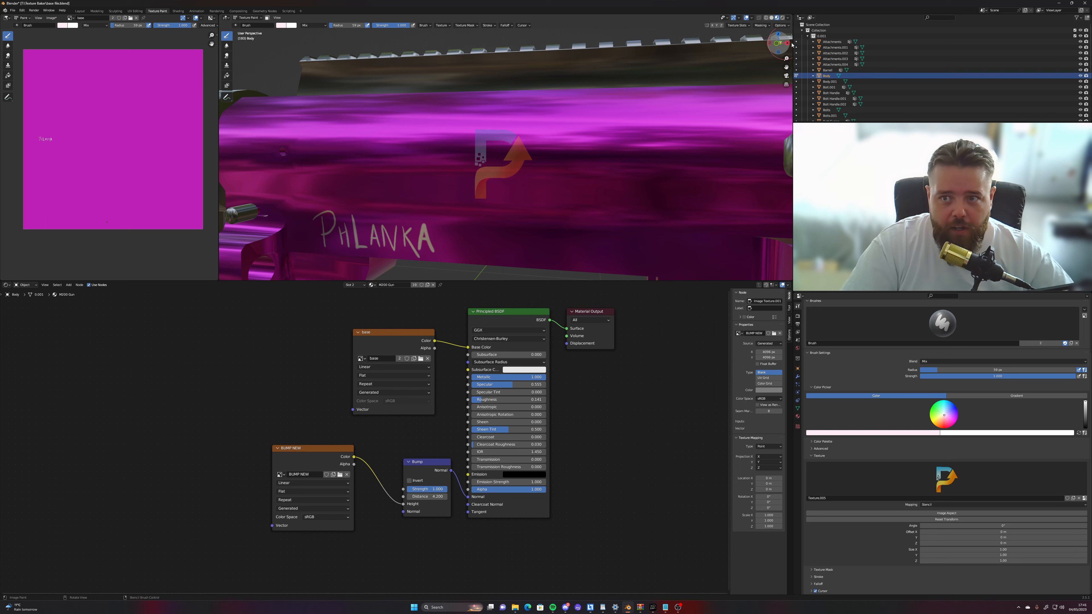
left_click(779, 44)
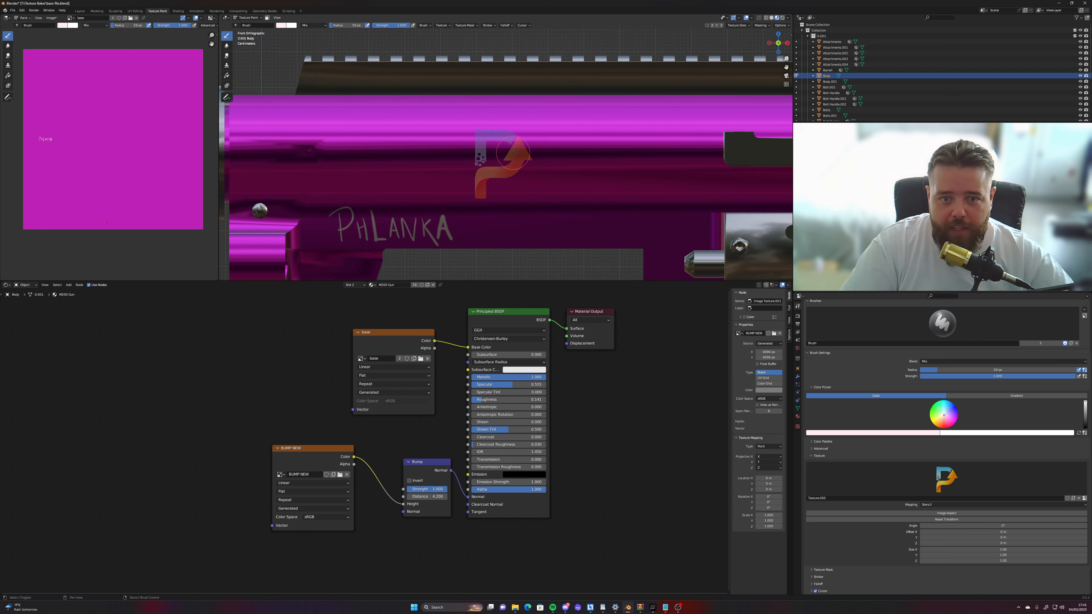
right_click_drag(514, 153, 541, 138)
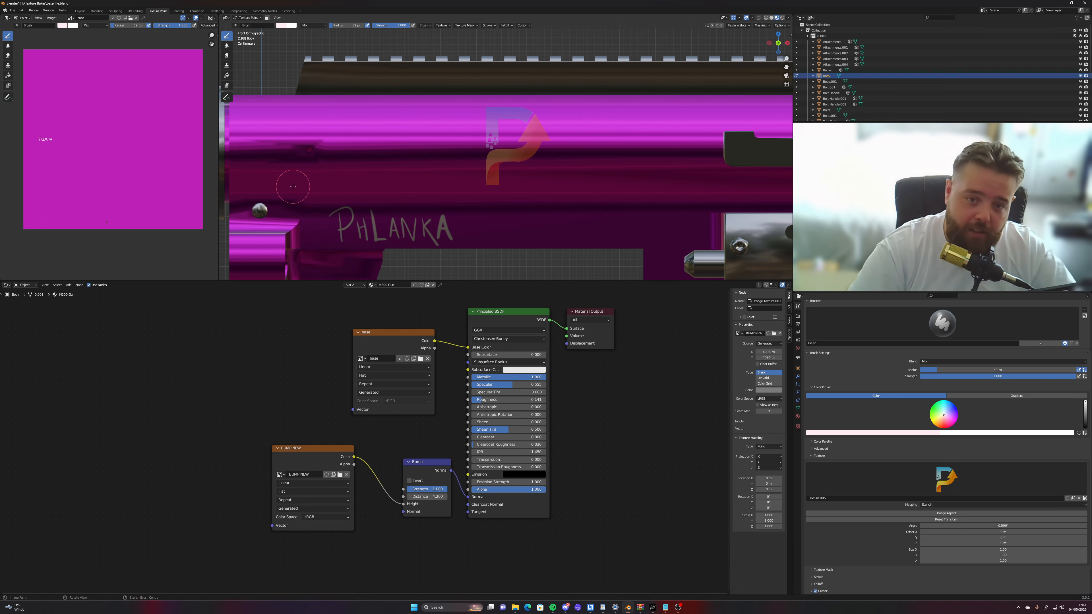
Step: Paint the whole logo through the stencil onto the rifle's body, using the Mix blending mode
left_click(283, 25)
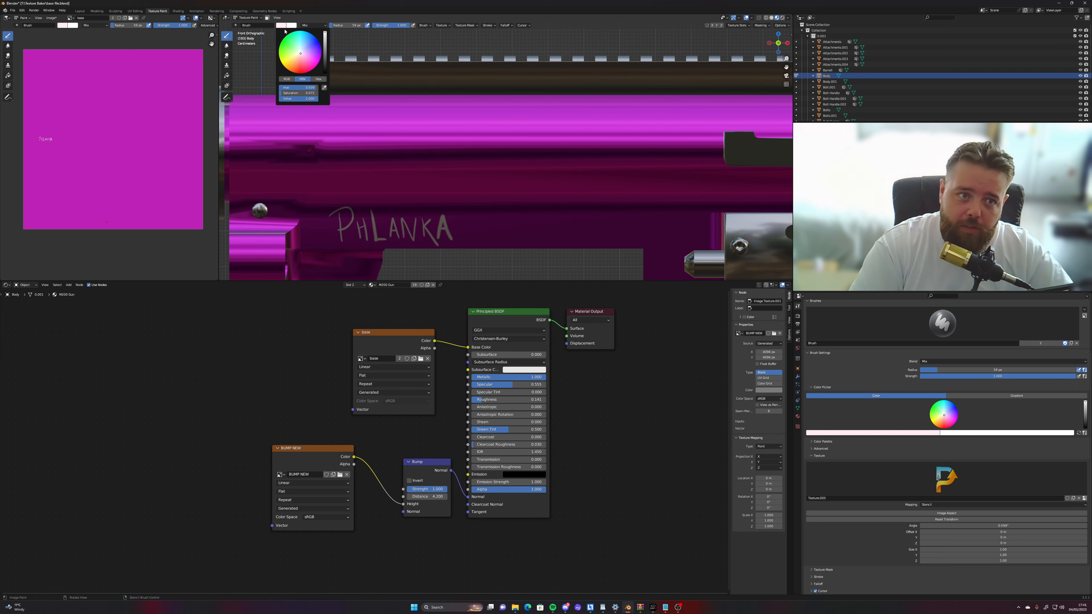
left_click(317, 26)
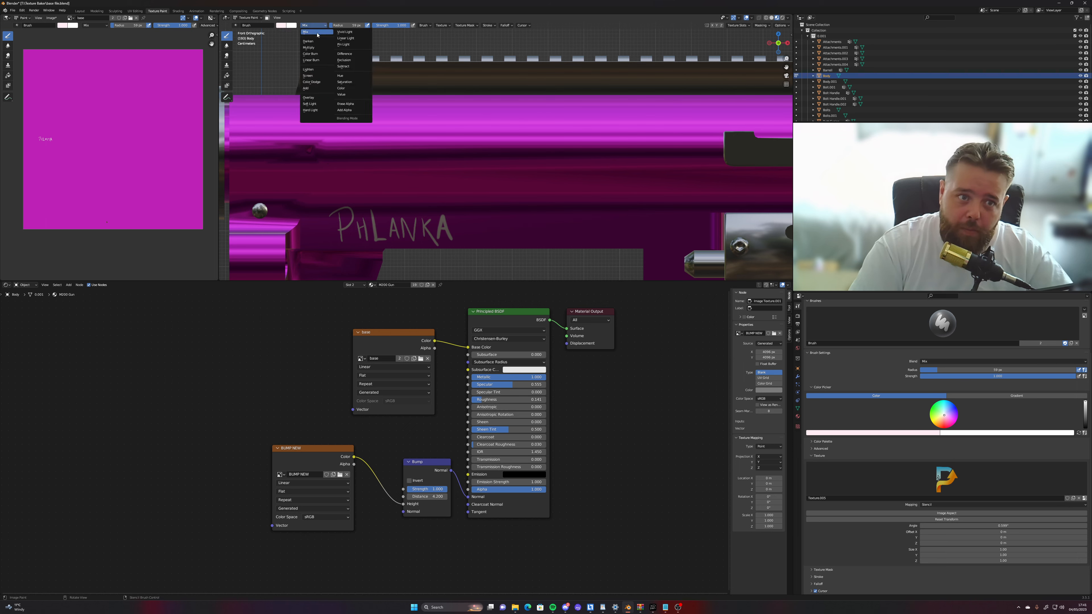
left_click(317, 33)
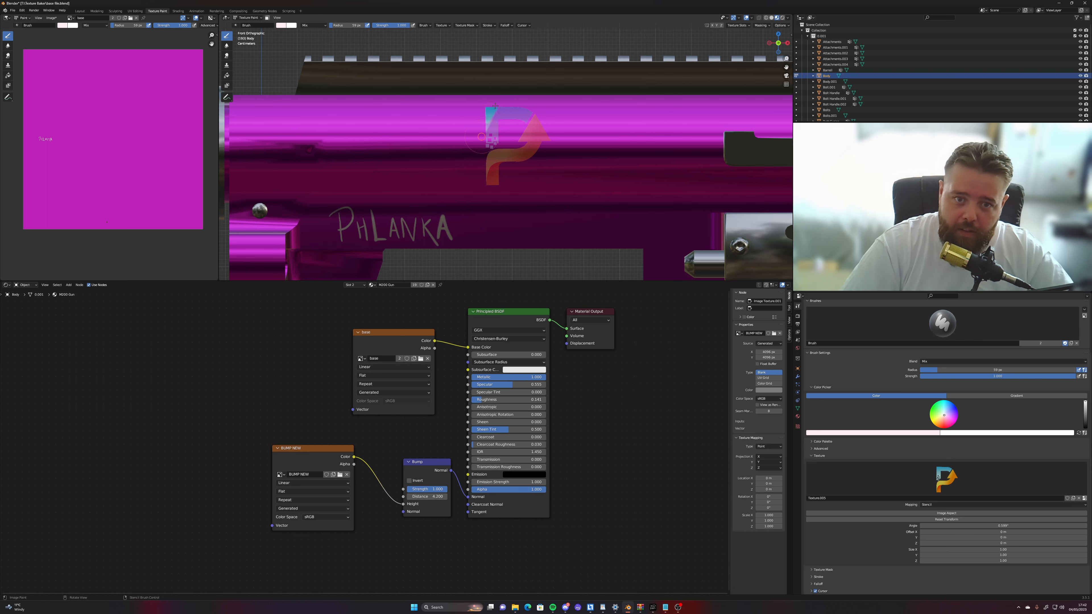
mouse_move(493, 125)
left_mouse_down()
mouse_move(502, 124)
mouse_move(495, 178)
left_mouse_up()
left_click_drag(523, 133, 543, 135)
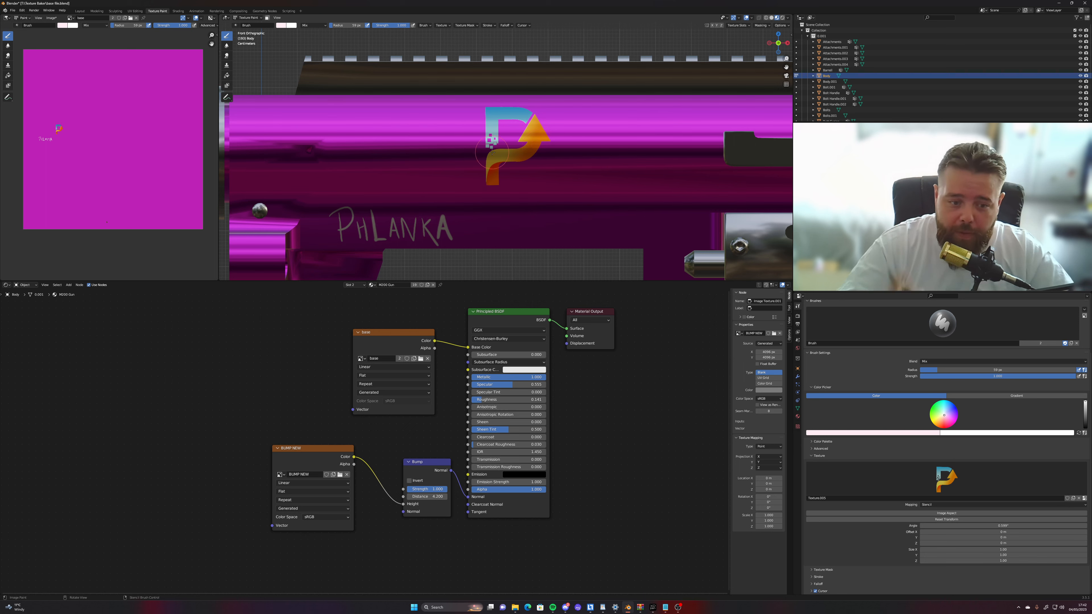
Step: Display the BUMP NEW image in the image editor and shift the Bump node slightly closer to its image texture node
left_click(326, 450)
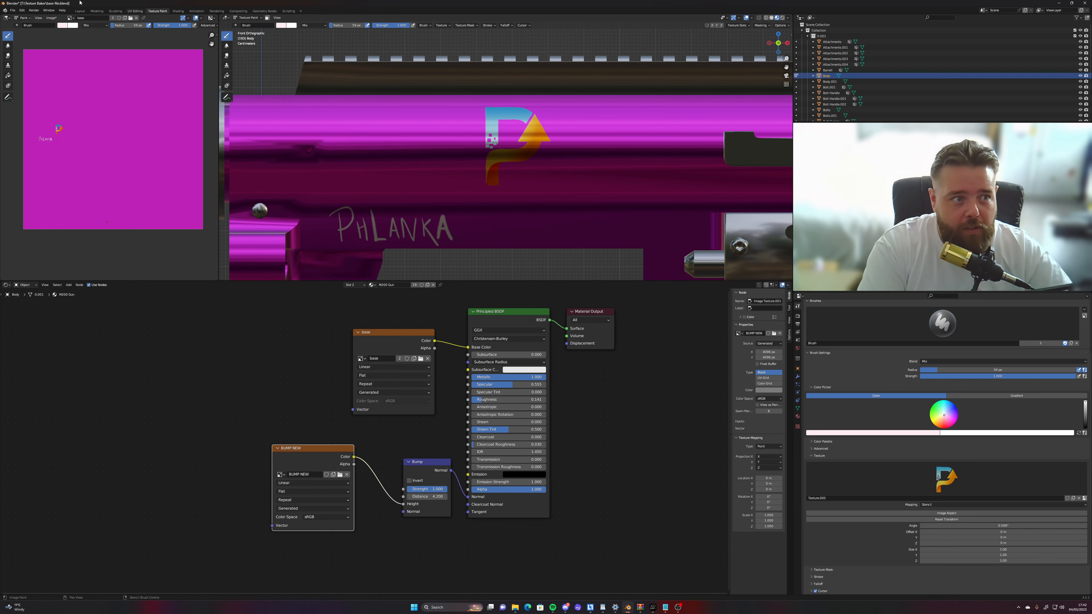
left_click(70, 18)
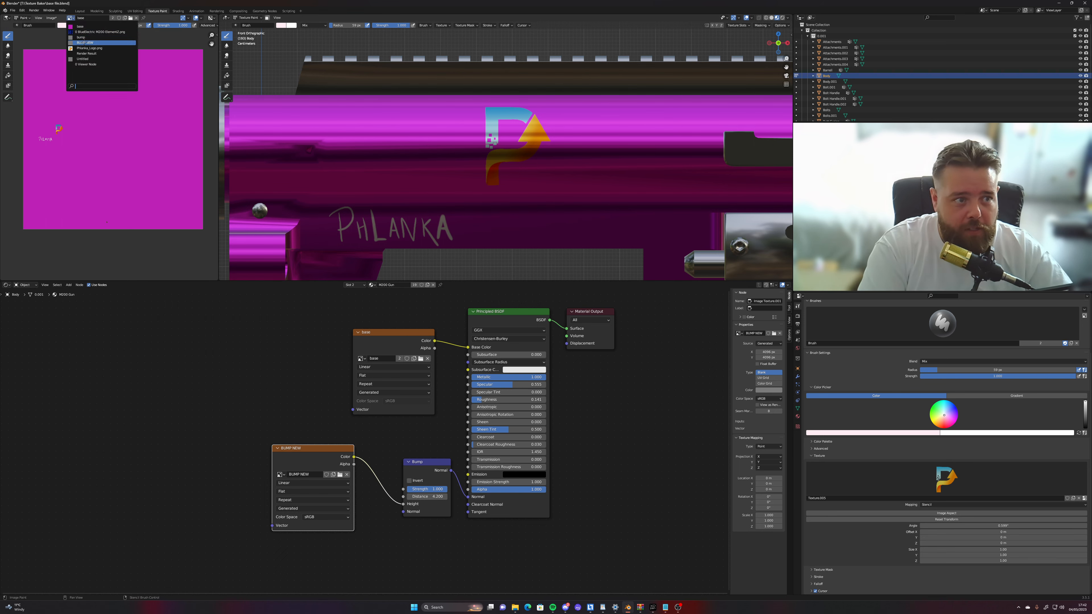
left_click(84, 43)
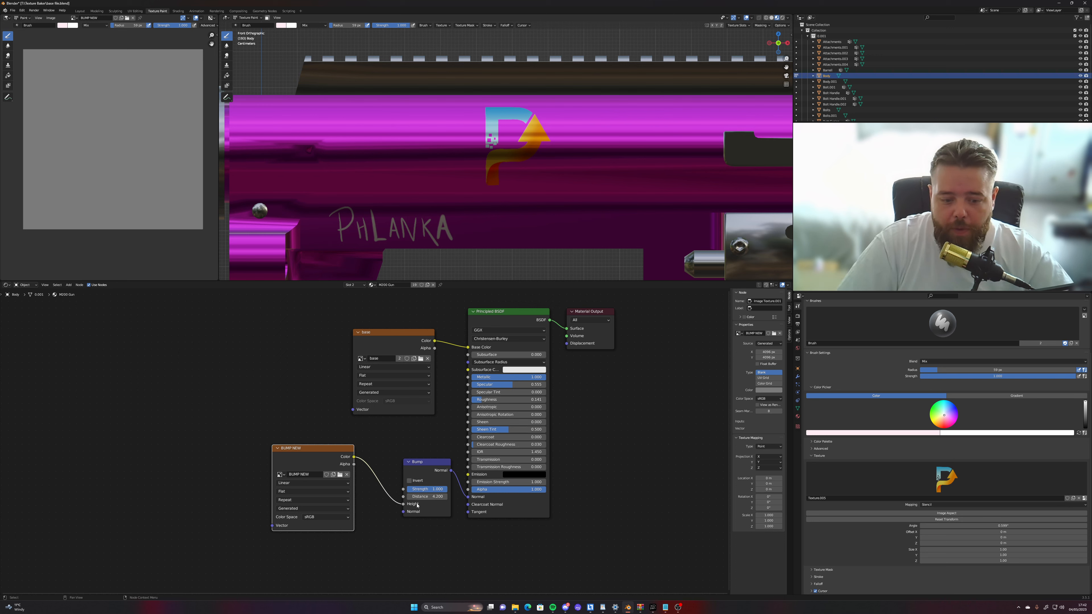
left_click_drag(408, 461, 393, 460)
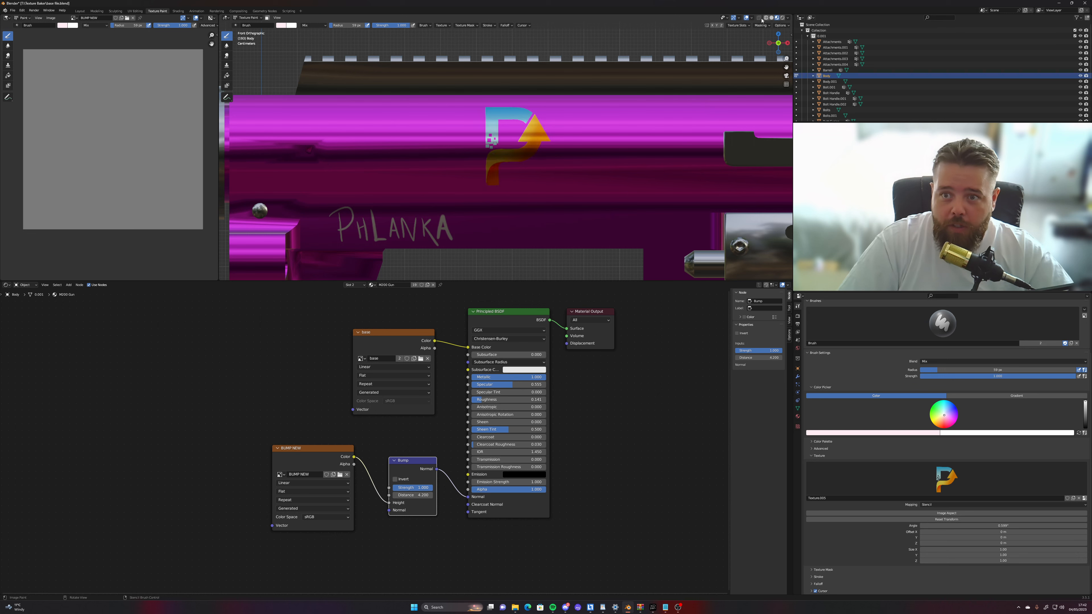
Step: Set BUMP NEW as the single-image paint target and paint the logo through the stencil over the coloured one
left_click(747, 26)
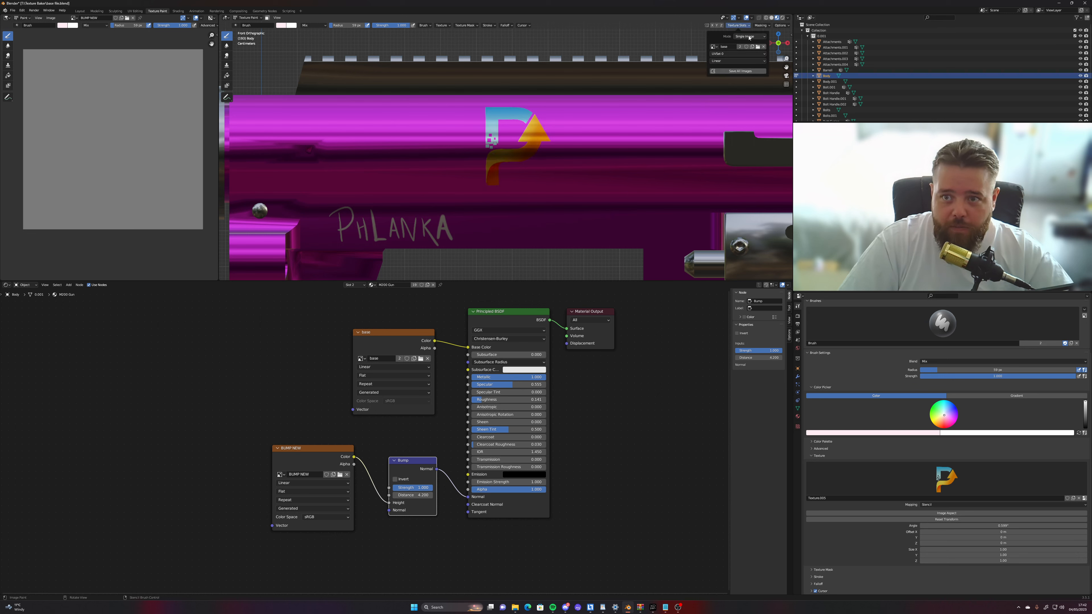
left_click(714, 47)
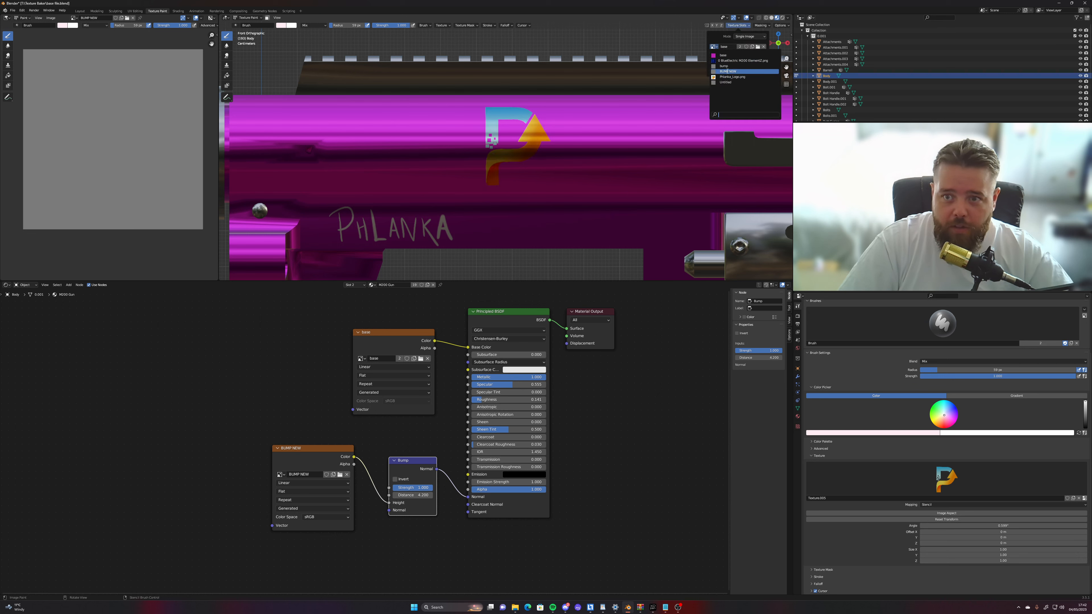
left_click(724, 75)
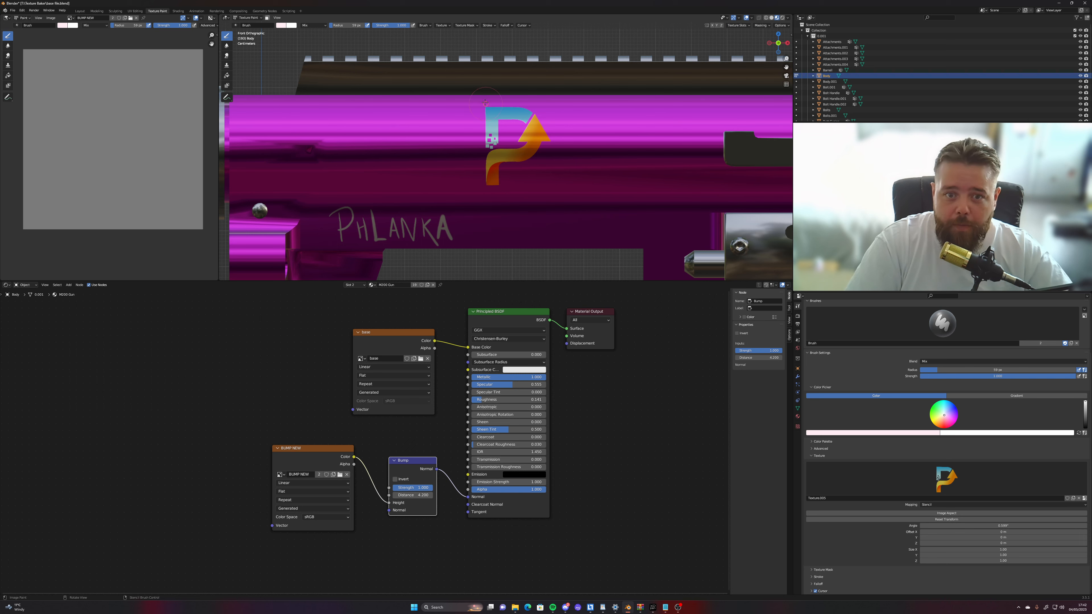
mouse_move(485, 103)
left_mouse_down()
mouse_move(495, 133)
mouse_move(503, 125)
mouse_move(539, 138)
mouse_move(494, 179)
mouse_move(551, 117)
left_mouse_up()
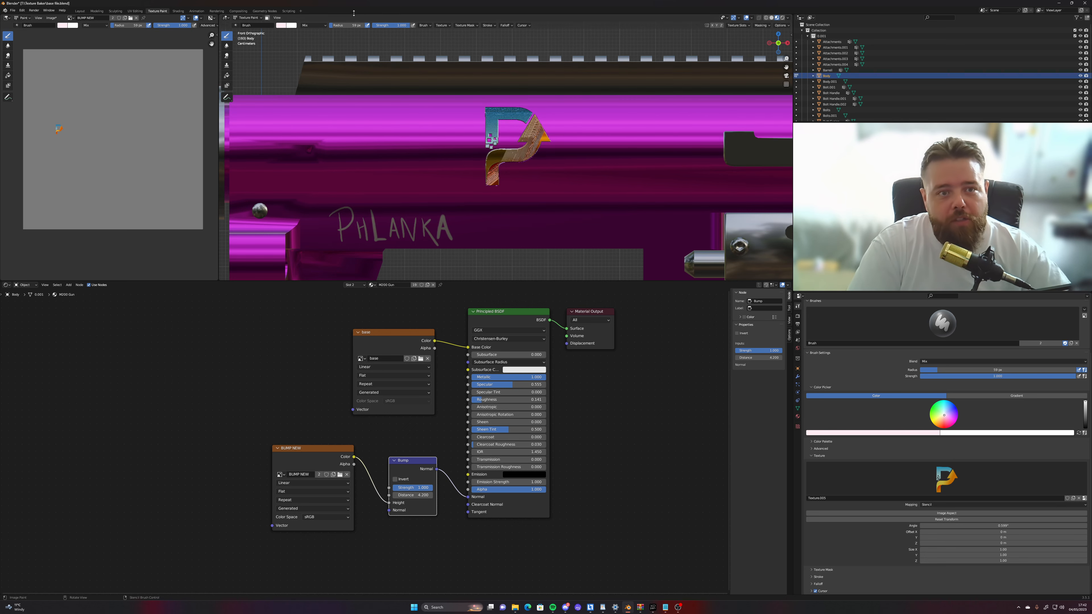
Step: Try the Lighten blending mode on the brush and return it to Mix
left_click(317, 27)
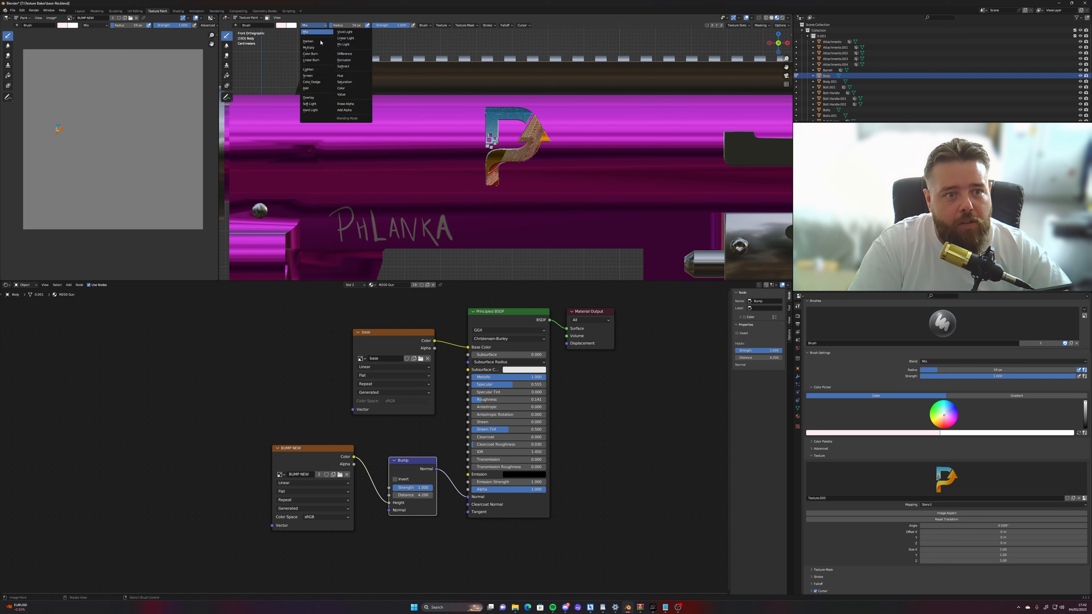
left_click(317, 81)
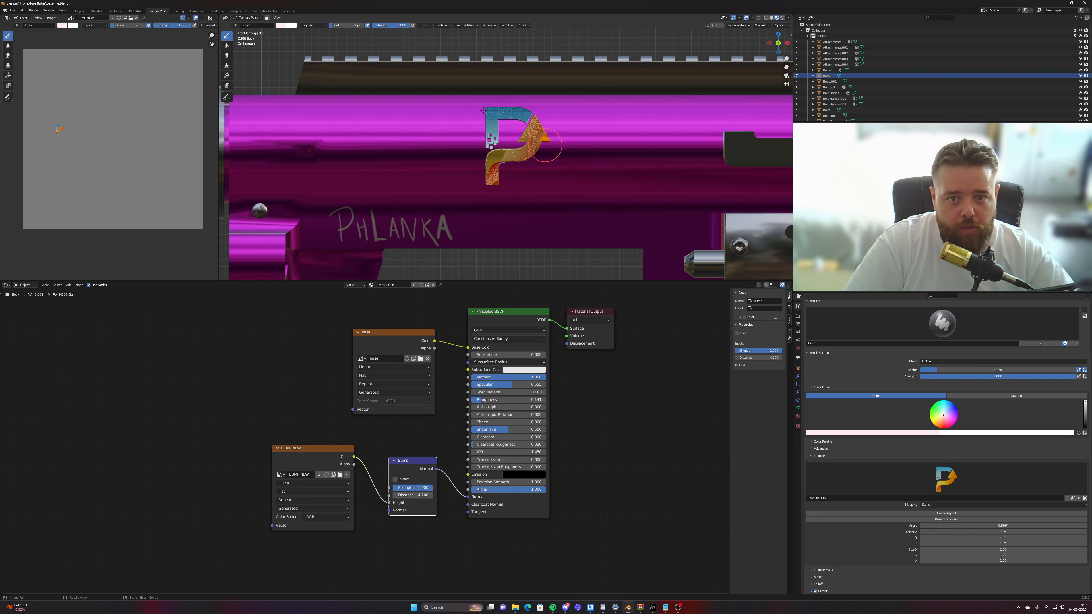
left_click(282, 26)
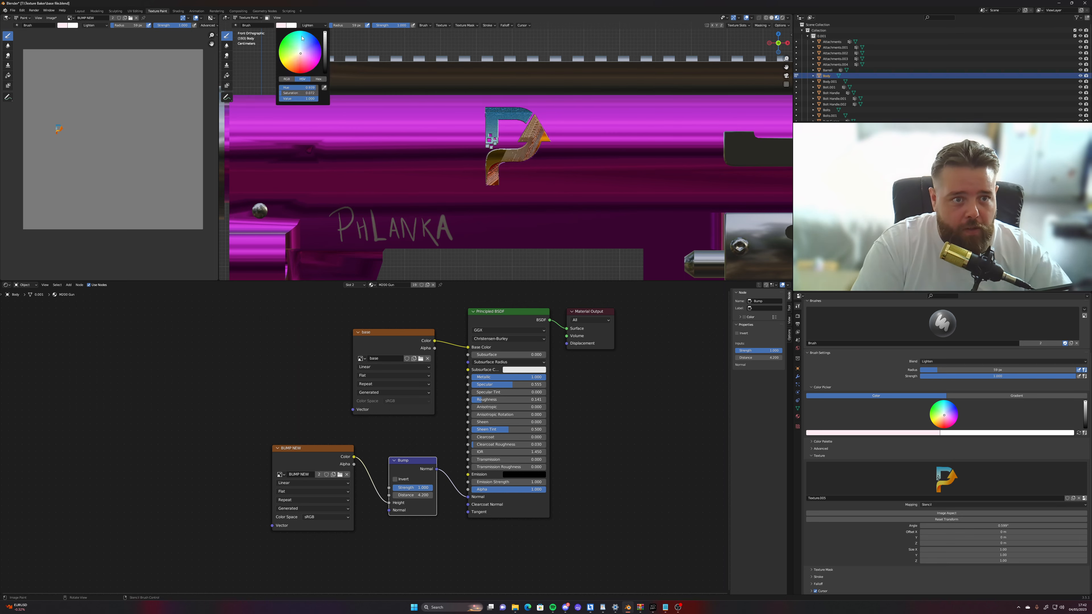
left_click(262, 26)
left_click(314, 25)
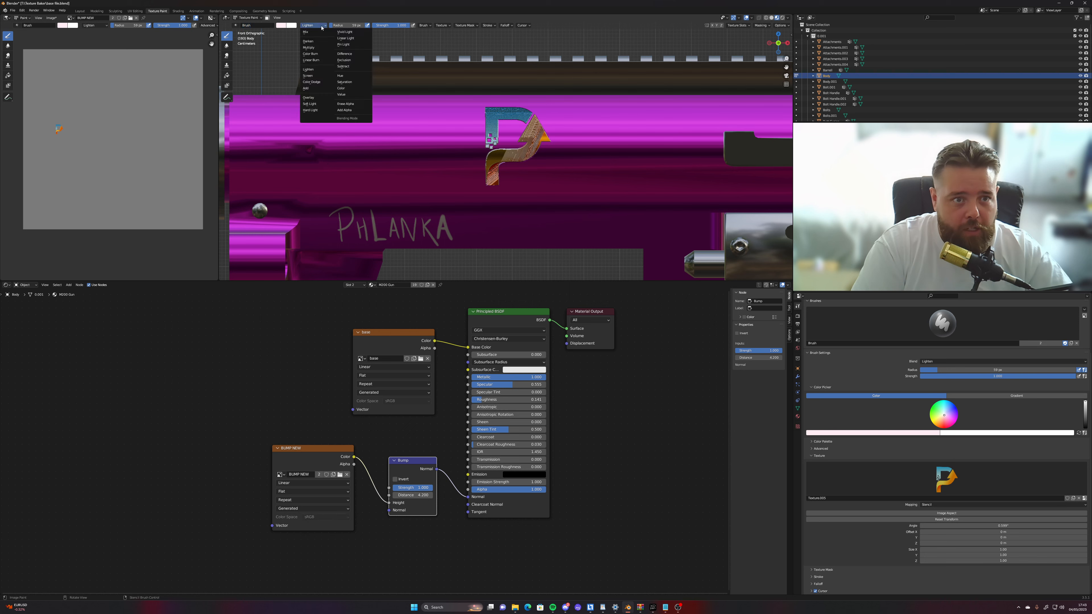
left_click(316, 30)
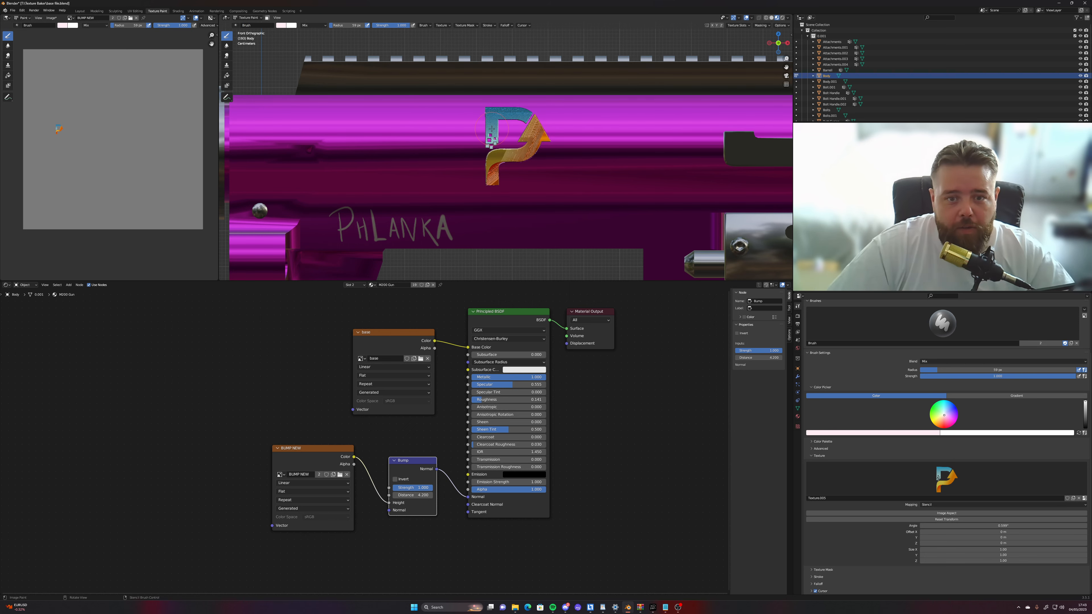
Step: Remove the stencil logo texture from the brush and undo the trial stroke beside the logo's arrow
middle_click_drag(515, 165, 486, 116)
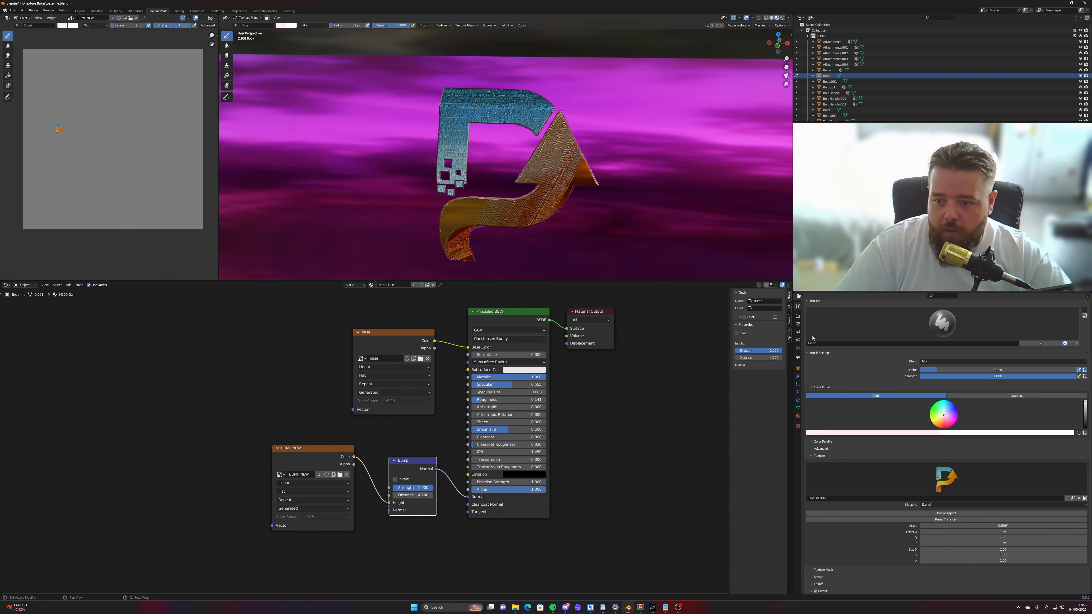
scroll(813, 338, "up", 5)
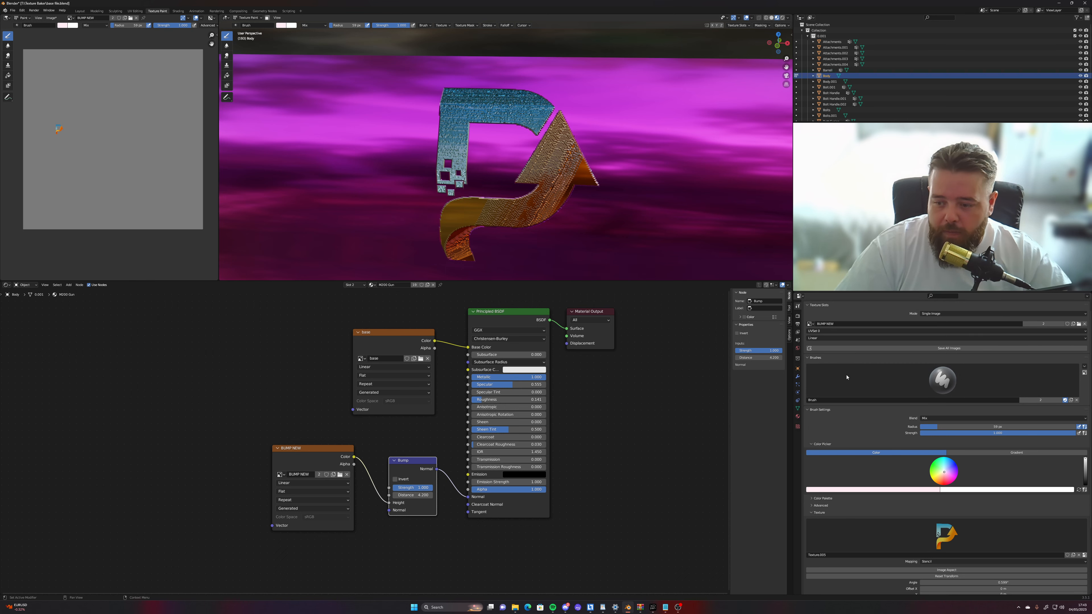
left_click(1079, 555)
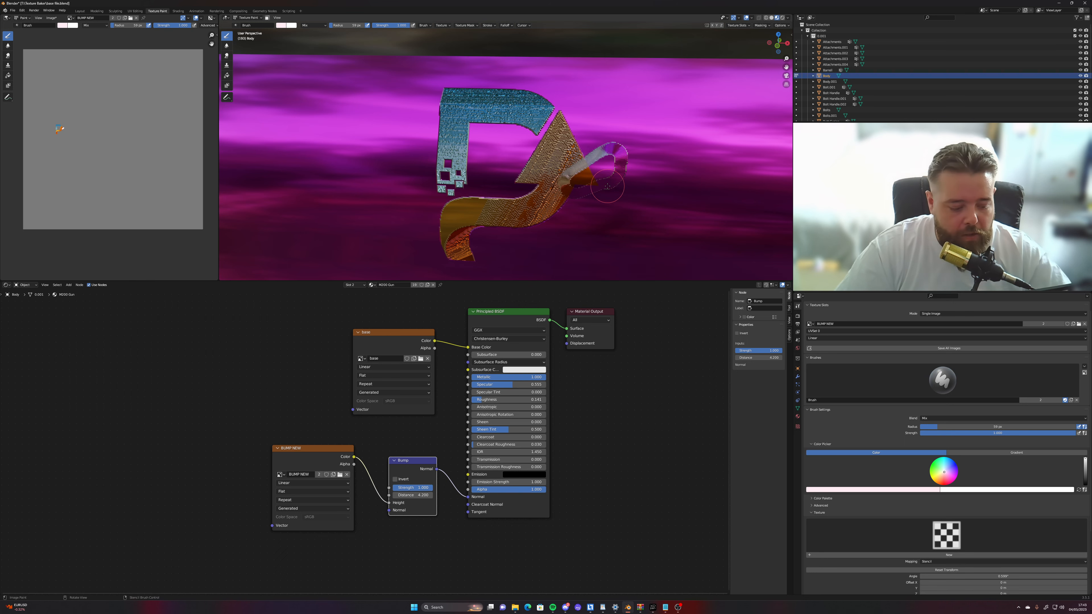
key("ctrl+z")
Step: Paint plain near-white strokes on the bump image over the logo's yellow curved band and its outer edge to smooth the rough relief
middle_click_drag(502, 217, 508, 191)
scroll(538, 206, "up", 4)
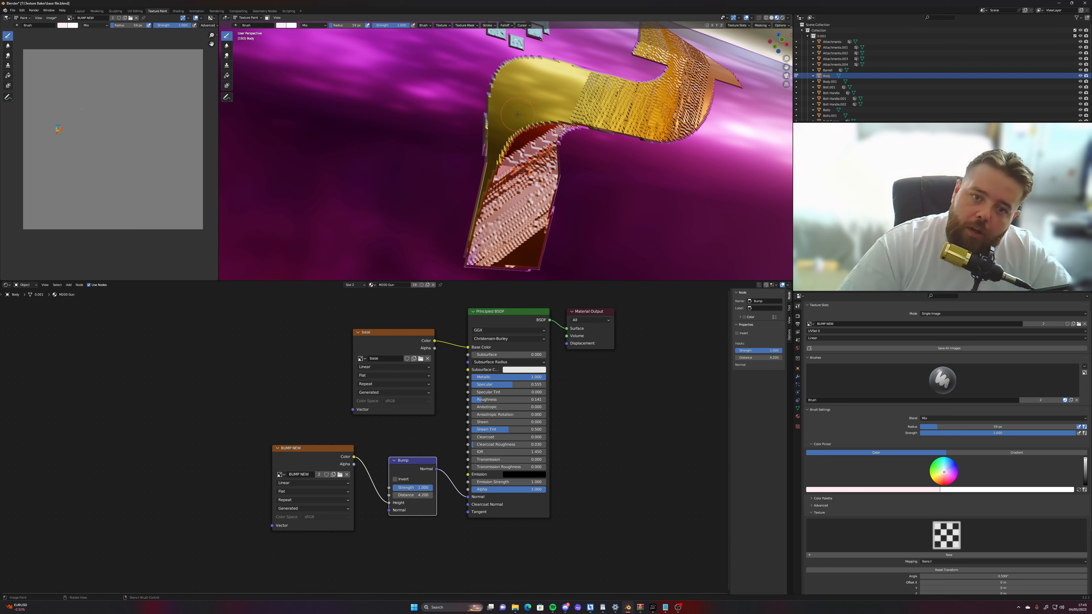
middle_click_drag(526, 128, 518, 113)
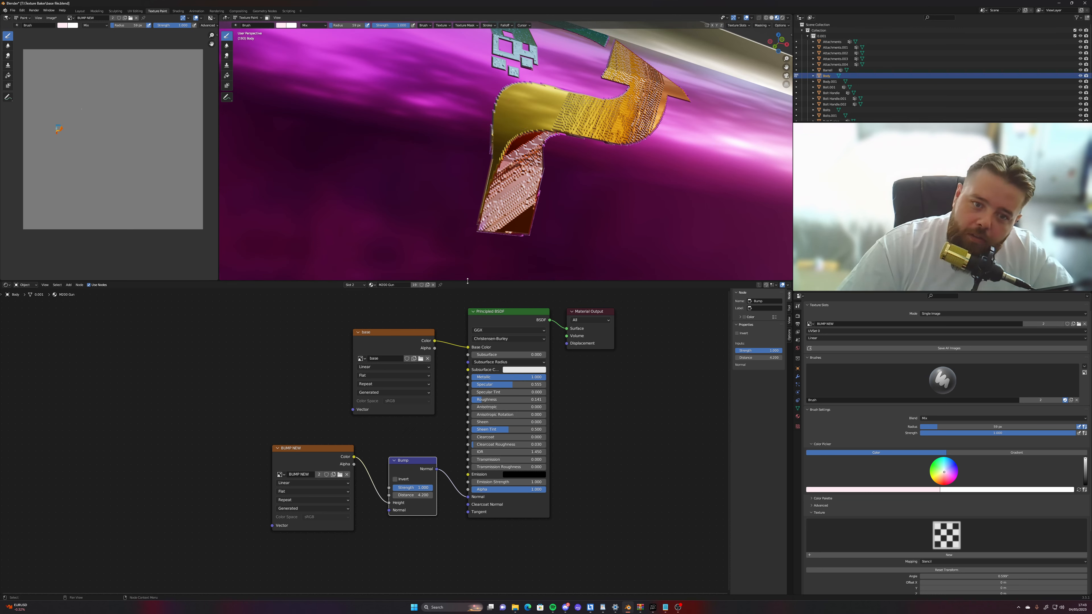
mouse_move(512, 140)
left_mouse_down()
mouse_move(556, 113)
mouse_move(599, 117)
mouse_move(546, 94)
left_mouse_up()
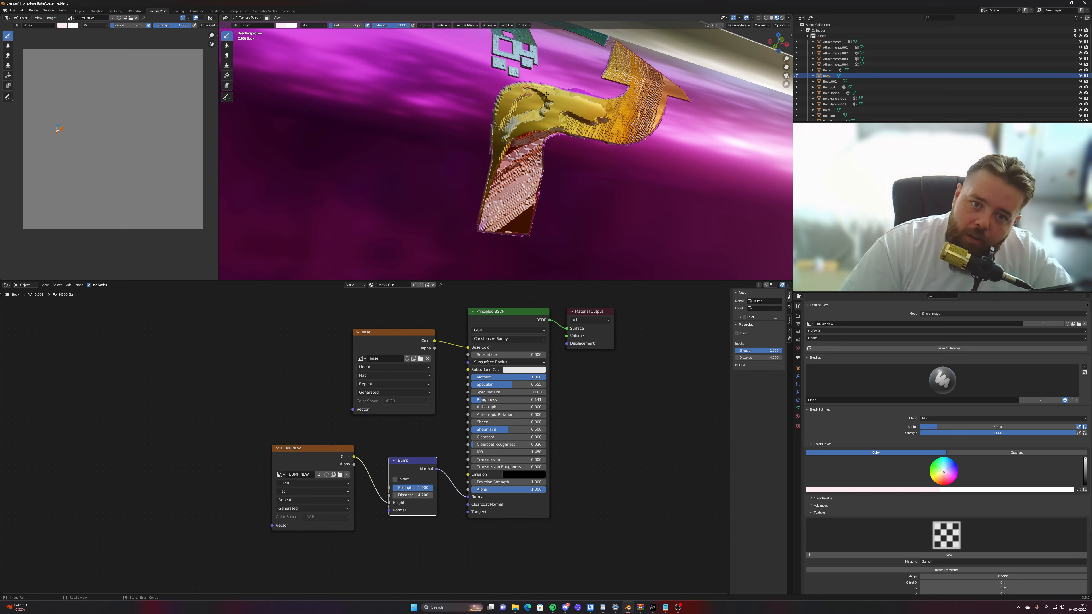
mouse_move(546, 103)
left_mouse_down()
mouse_move(536, 114)
mouse_move(526, 108)
mouse_move(533, 95)
left_mouse_up()
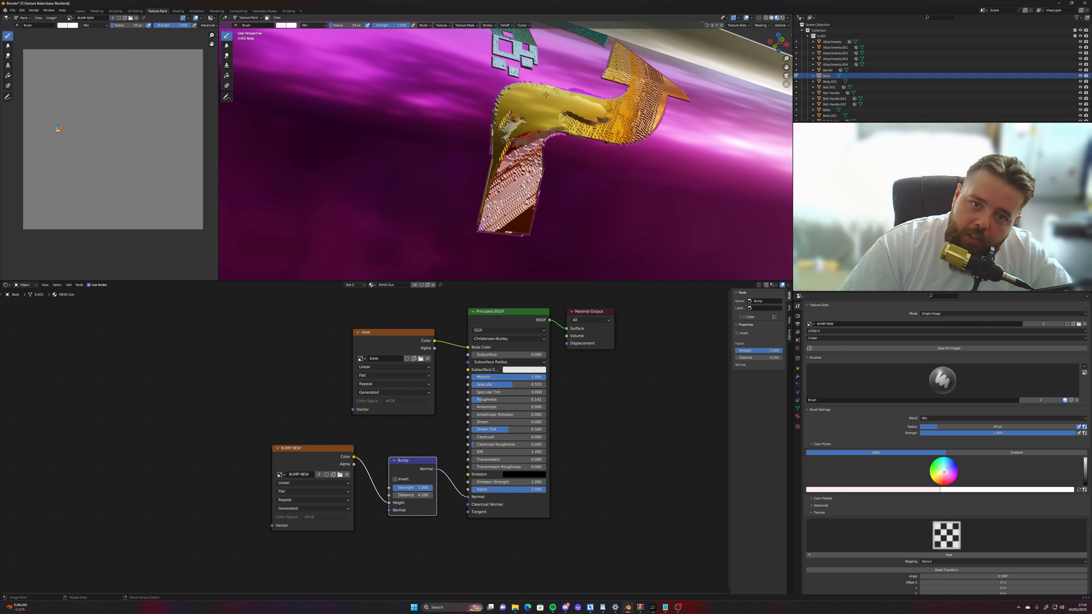
mouse_move(500, 132)
left_mouse_down()
mouse_move(517, 123)
mouse_move(490, 181)
mouse_move(492, 143)
mouse_move(482, 204)
left_mouse_up()
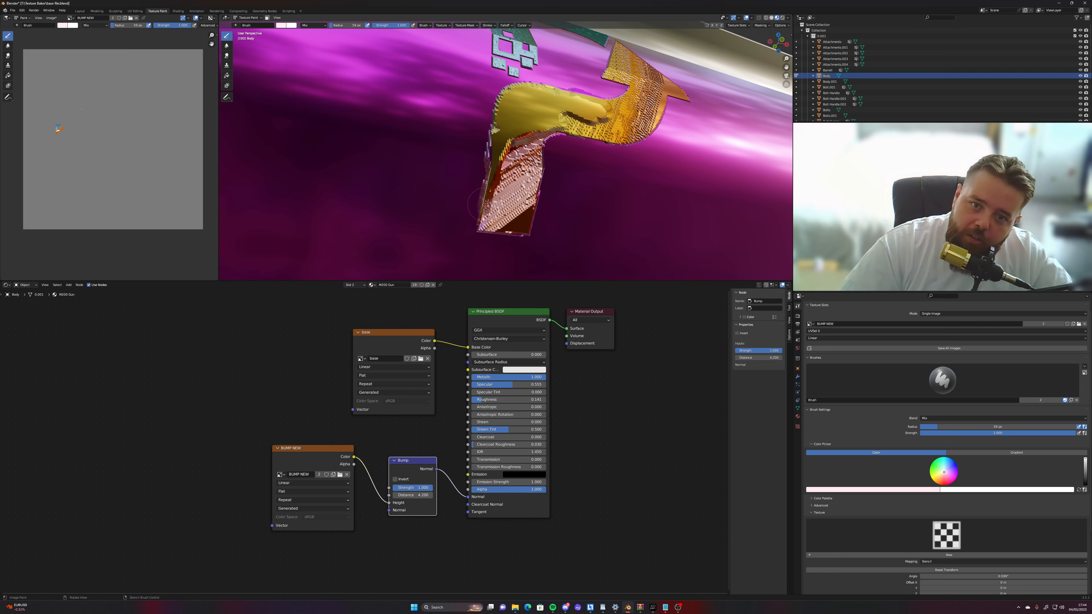
left_click_drag(587, 123, 550, 116)
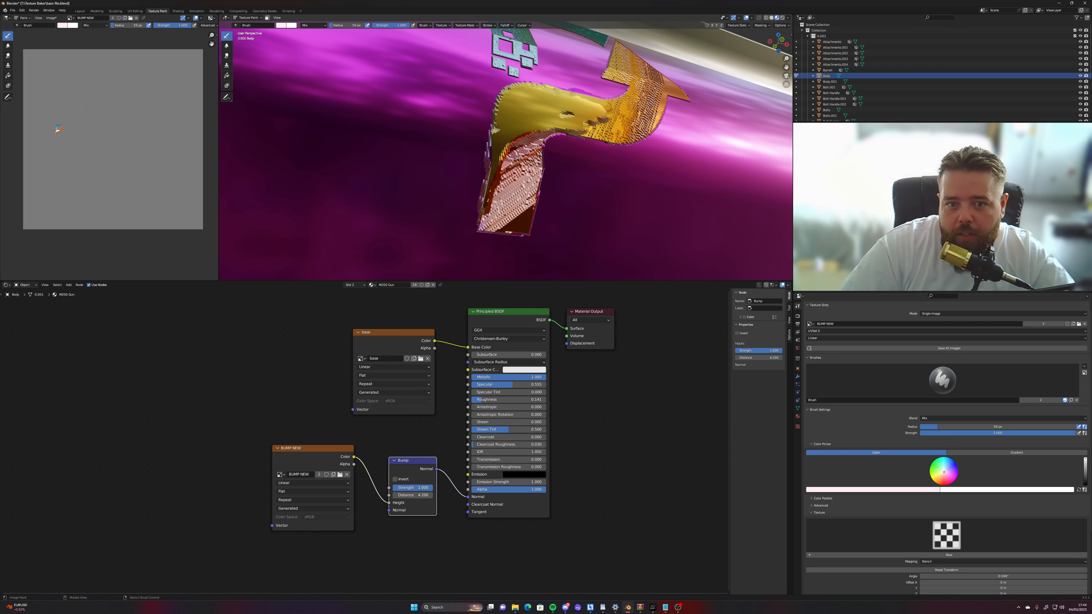
mouse_move(554, 115)
left_mouse_down()
mouse_move(574, 94)
mouse_move(619, 109)
mouse_move(604, 129)
mouse_move(649, 115)
left_mouse_up()
Step: Darken the brush colour slightly and paint over the rough red lower leg of the logo
left_click(282, 25)
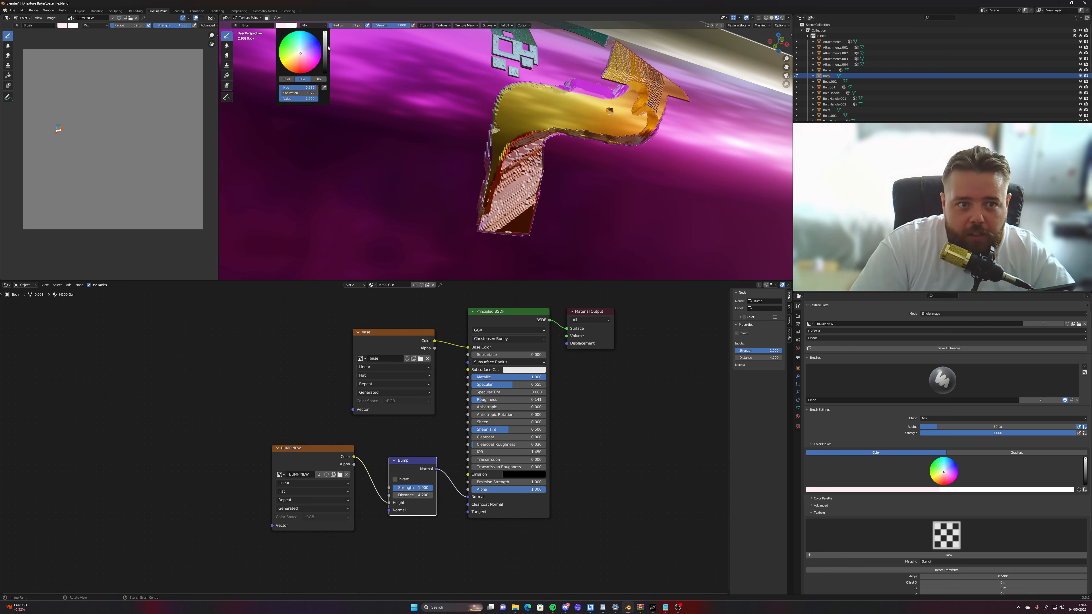
mouse_move(326, 37)
left_mouse_down()
mouse_move(326, 54)
mouse_move(325, 36)
left_mouse_up()
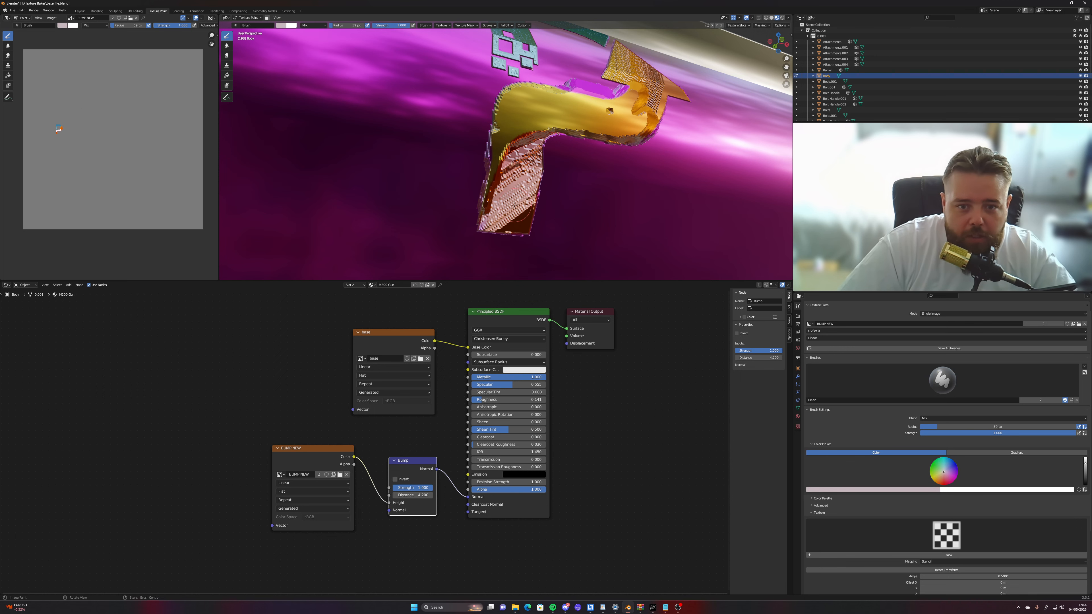
left_click_drag(510, 173, 509, 172)
mouse_move(509, 173)
left_mouse_down()
mouse_move(541, 137)
mouse_move(527, 215)
mouse_move(531, 145)
mouse_move(490, 215)
mouse_move(506, 159)
mouse_move(485, 228)
mouse_move(509, 221)
mouse_move(499, 212)
mouse_move(518, 213)
mouse_move(520, 177)
mouse_move(521, 217)
mouse_move(538, 146)
left_mouse_up()
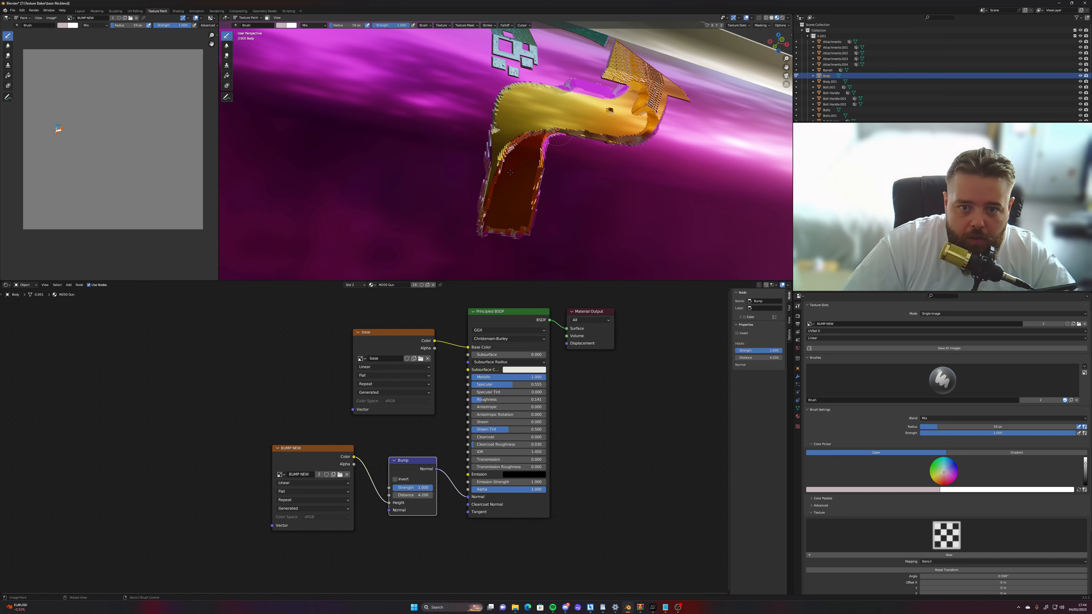
Step: Set the brush colour to black and trace the P, H and L of the PHLANKA lettering on the bump image
mouse_move(552, 134)
middle_mouse_down()
mouse_move(525, 99)
mouse_move(554, 119)
mouse_move(575, 171)
mouse_move(523, 172)
mouse_move(494, 194)
mouse_move(585, 109)
middle_mouse_up()
scroll(493, 195, "up", 5)
scroll(494, 194, "down", 3)
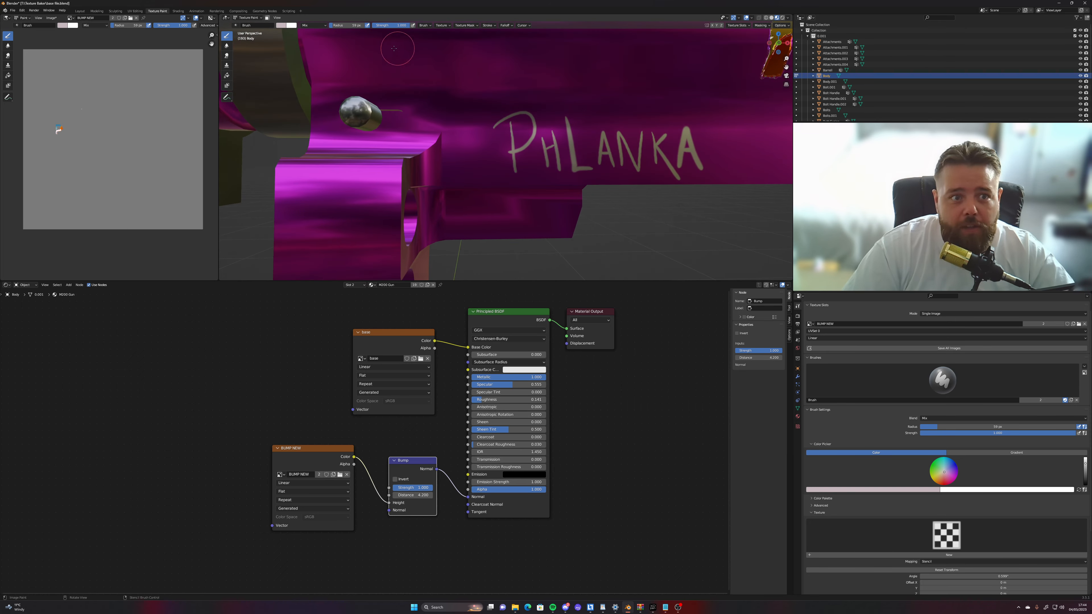
left_click(284, 26)
left_click_drag(322, 53, 323, 74)
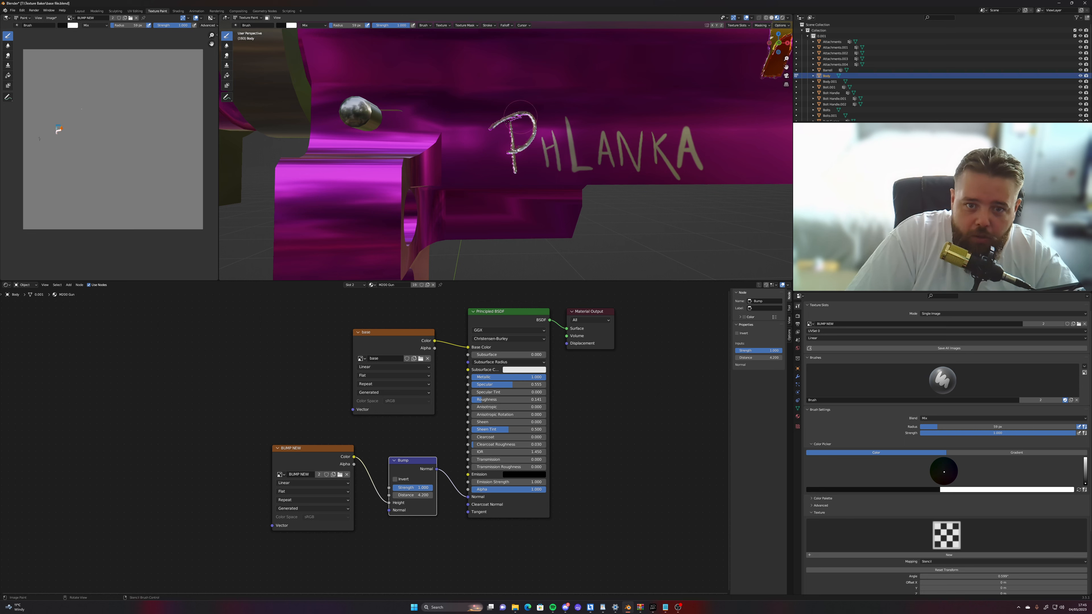
left_click_drag(543, 127, 546, 160)
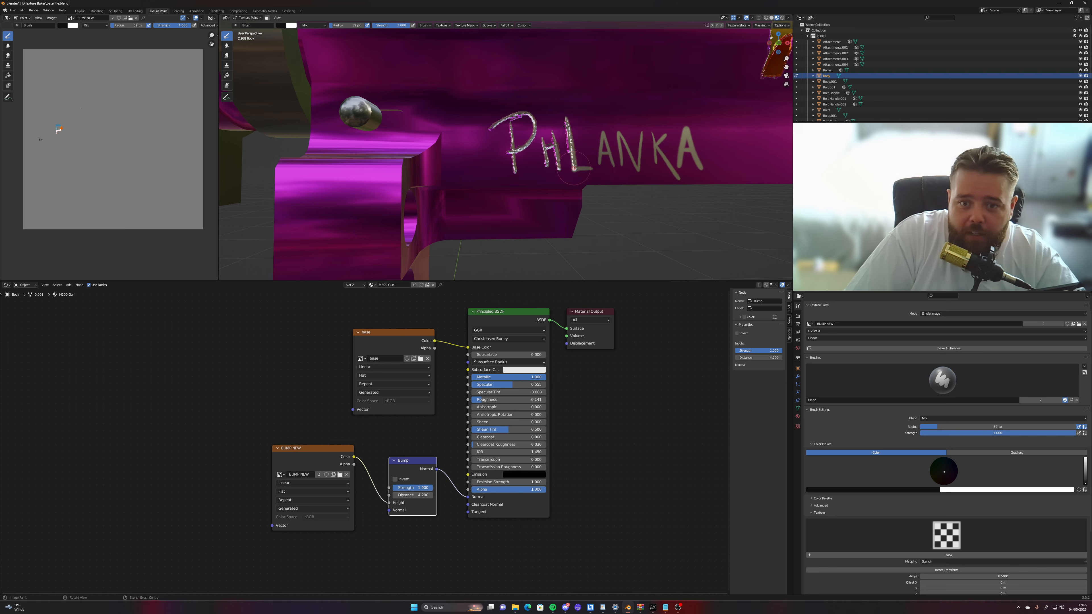
left_click_drag(574, 168, 589, 169)
mouse_move(571, 167)
middle_mouse_down()
mouse_move(504, 146)
mouse_move(576, 148)
mouse_move(517, 143)
mouse_move(622, 173)
mouse_move(591, 187)
middle_mouse_up()
scroll(517, 142, "down", 5)
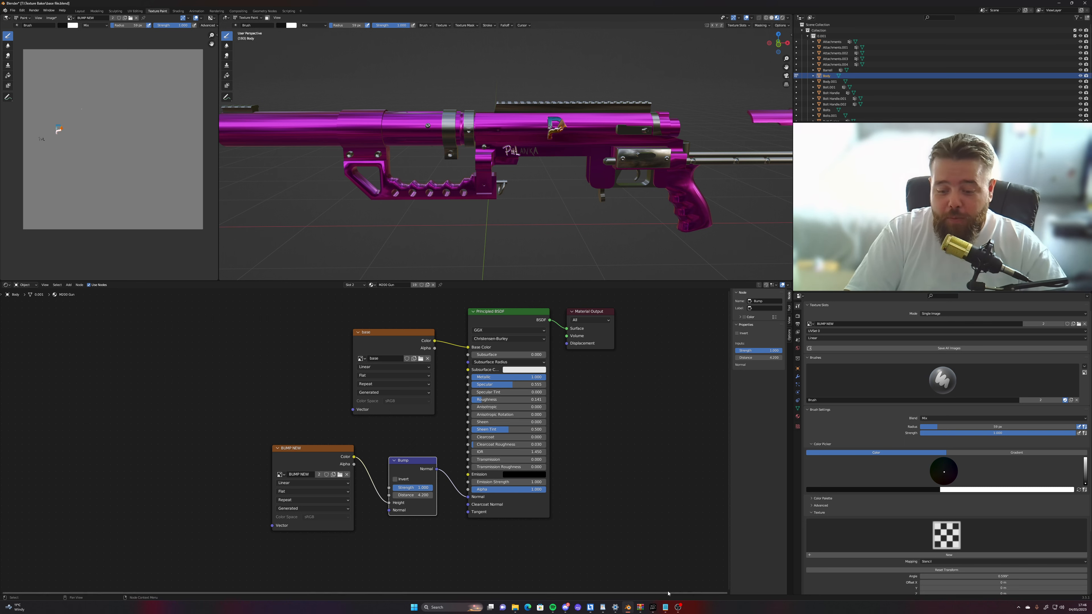
mouse_move(678, 607)
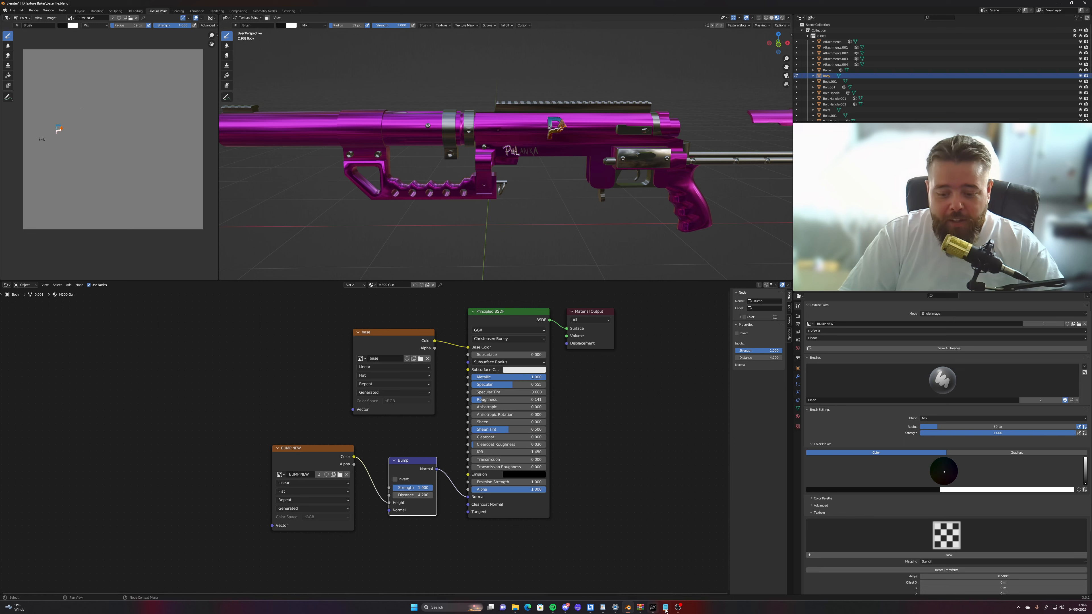
left_click(674, 610)
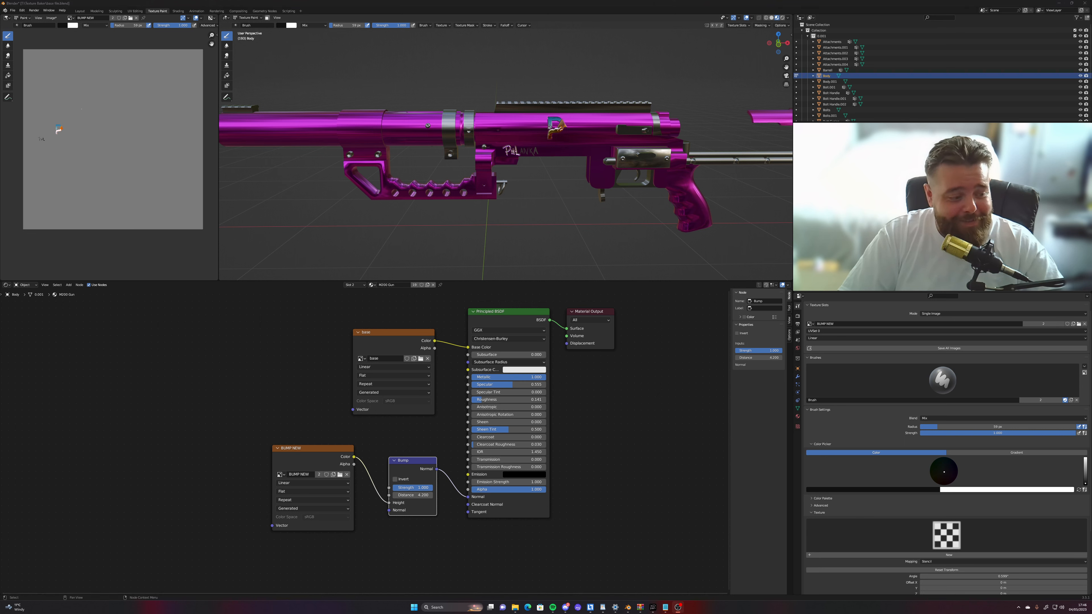